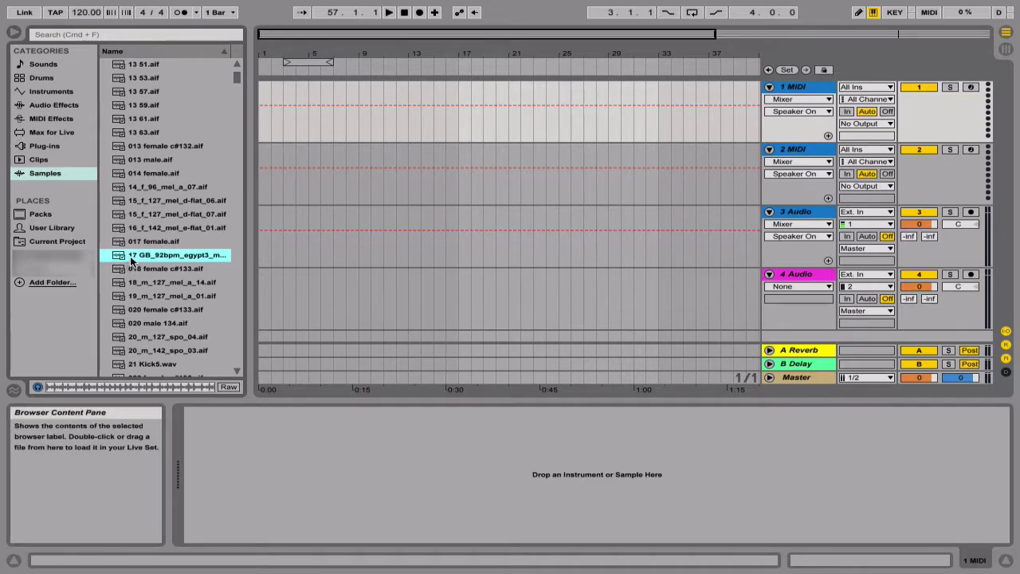
# Step: Place the 17 GB_92bpm_egypt3 loop at bar 1 of track 1, play it, and show its clip details
pyautogui.click(131, 259)
pyautogui.moveTo(151, 255); pyautogui.dragTo(263, 113)
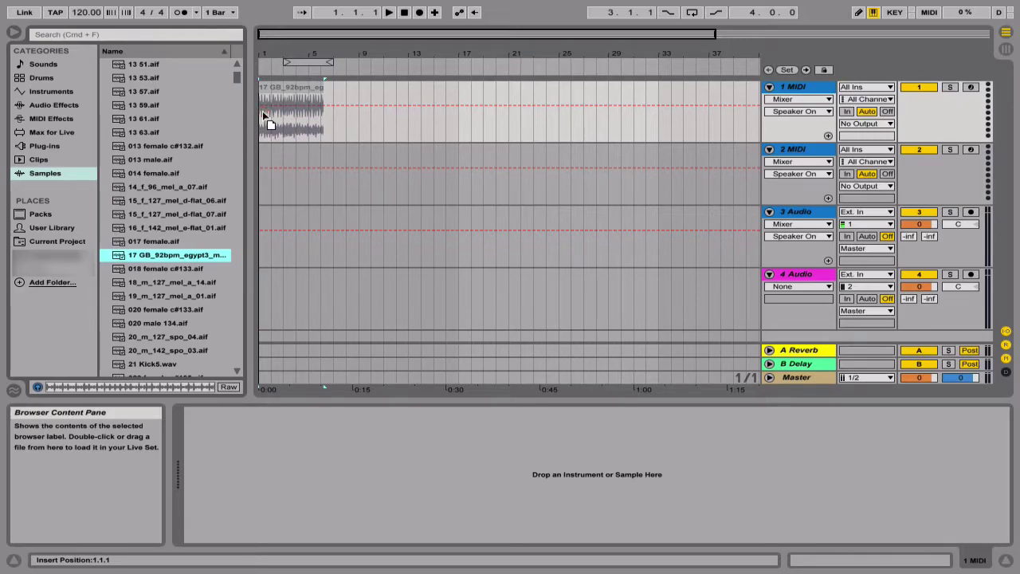
pyautogui.moveTo(262, 111); pyautogui.dragTo(262, 112)
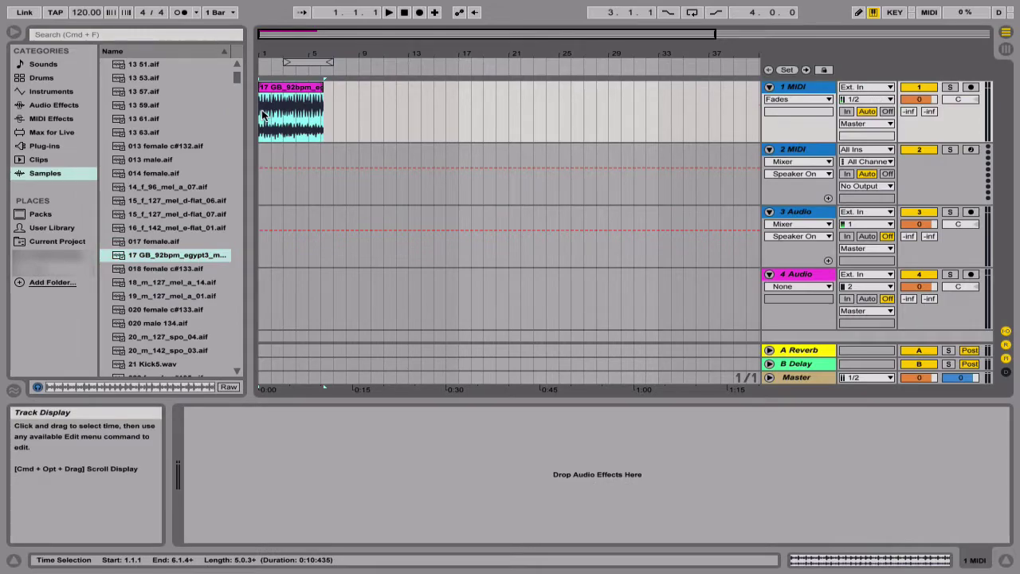
pyautogui.press('space')
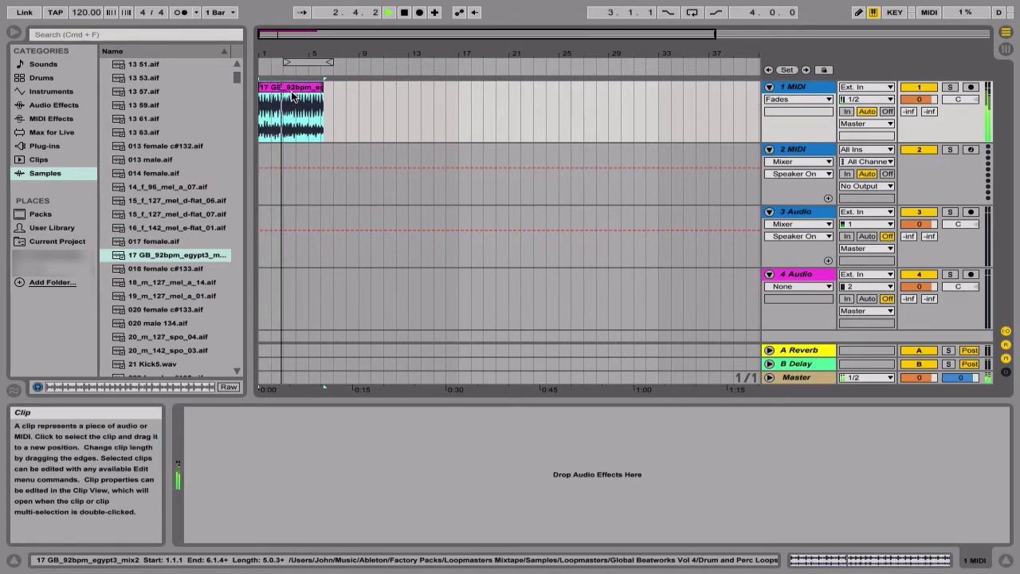
pyautogui.doubleClick(294, 87)
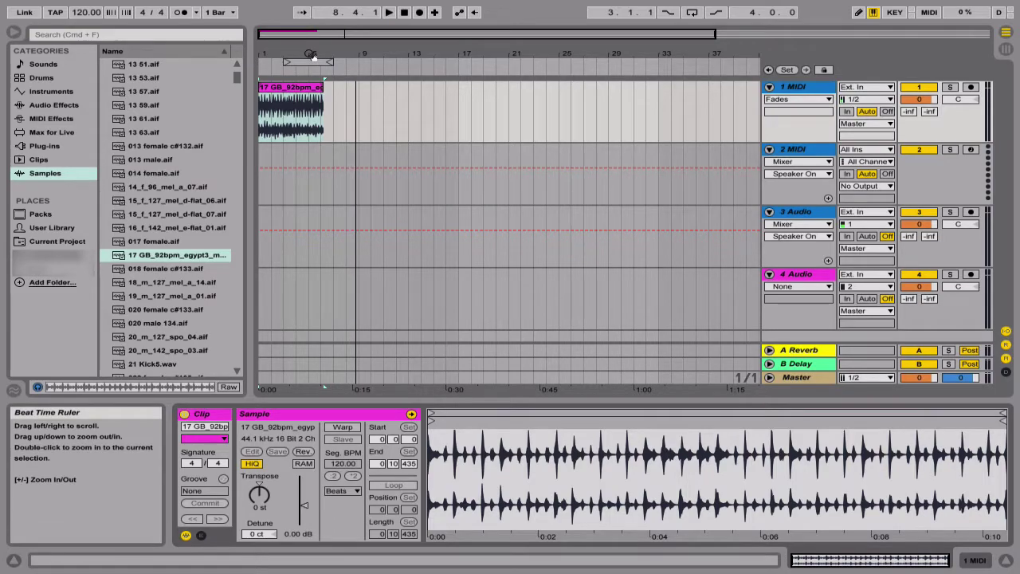
# Step: Move the loop brace so it spans bars 1–5
pyautogui.moveTo(311, 62); pyautogui.dragTo(264, 69)
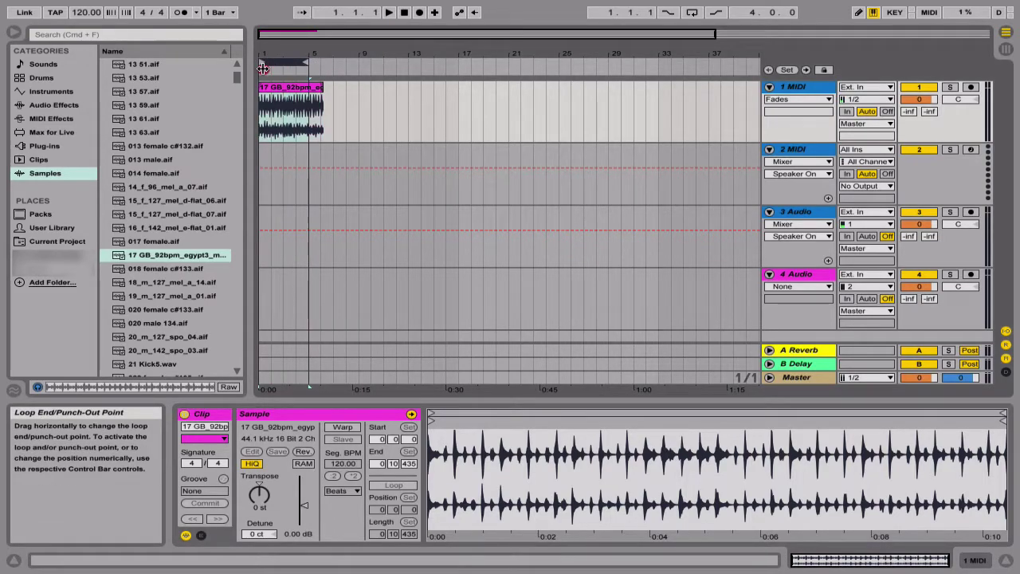
pyautogui.click(309, 62)
pyautogui.moveTo(309, 62); pyautogui.dragTo(317, 63)
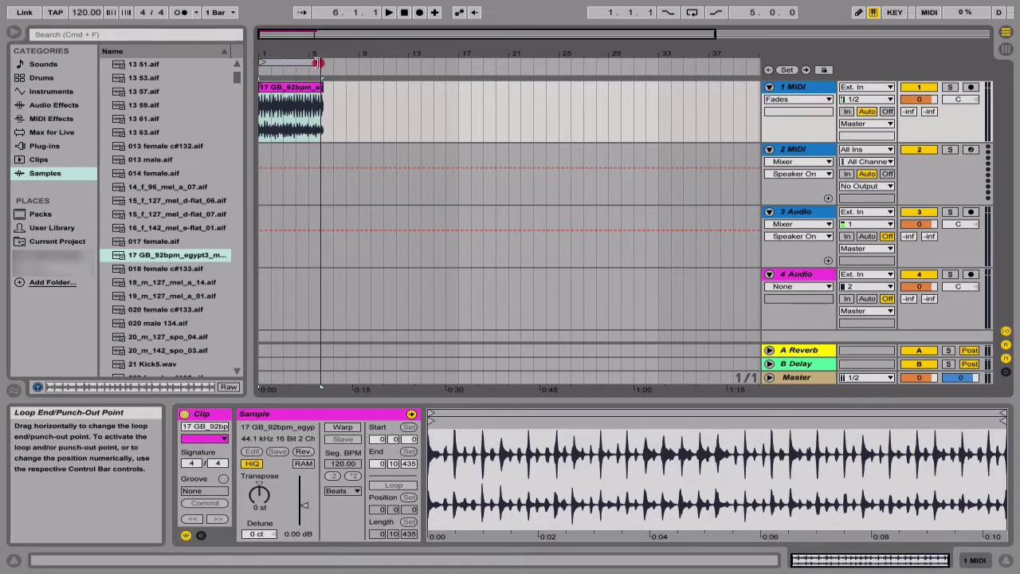
pyautogui.moveTo(317, 62); pyautogui.dragTo(309, 62)
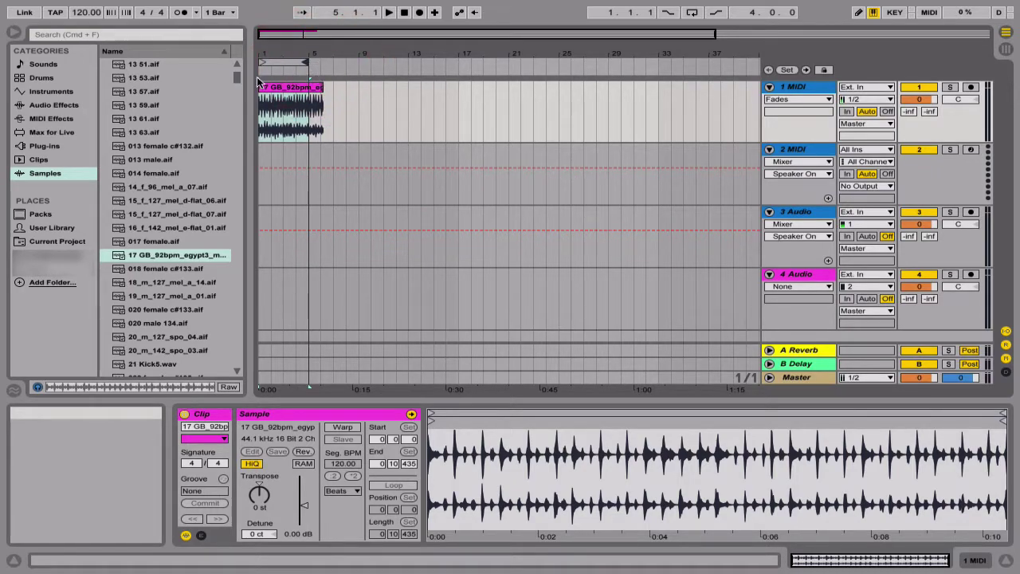
# Step: Hide the browser and delete the clip portion from bar 5 to bar 7
pyautogui.click(14, 32)
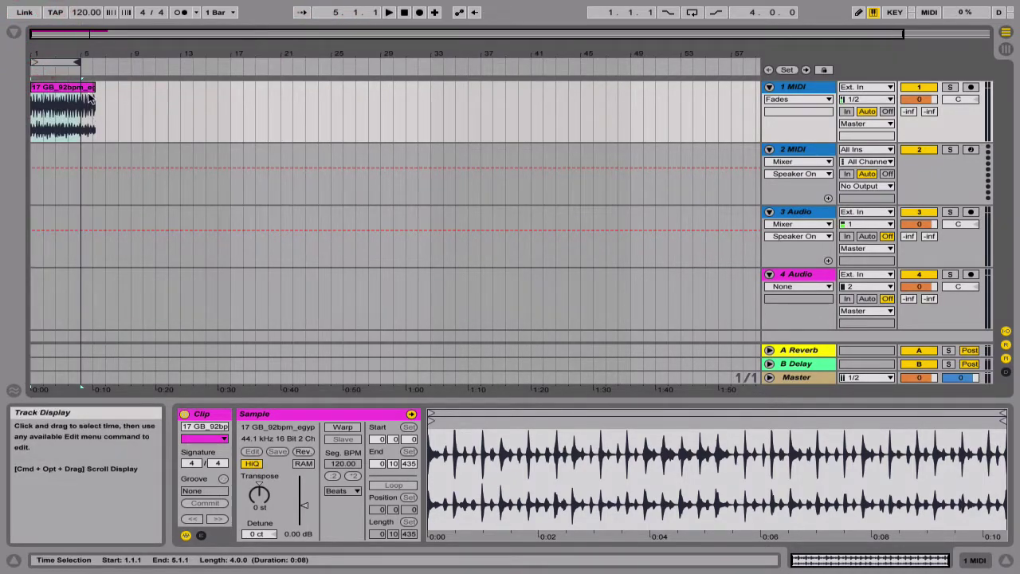
pyautogui.click(101, 90)
pyautogui.keyDown('shift'); pyautogui.click(78, 112); pyautogui.keyUp('shift')
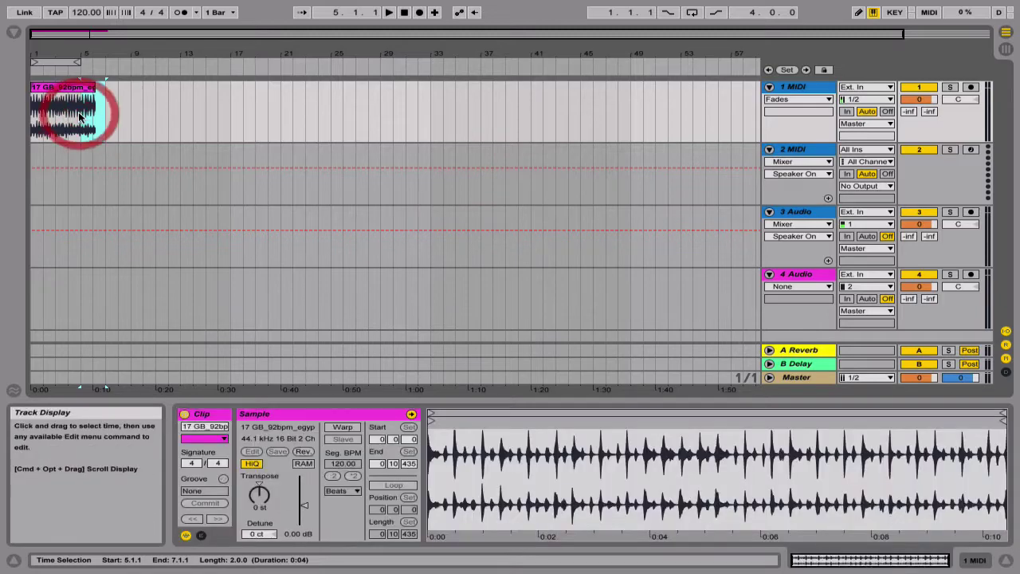
pyautogui.press('Delete')
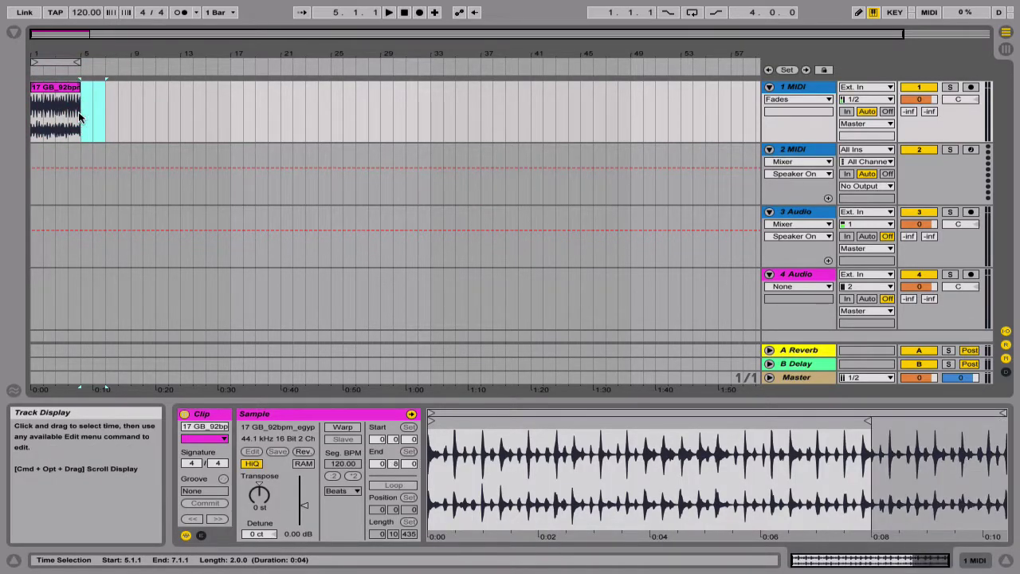
# Step: Switch looping on for bars 1–5 and play the loop
pyautogui.click(58, 65)
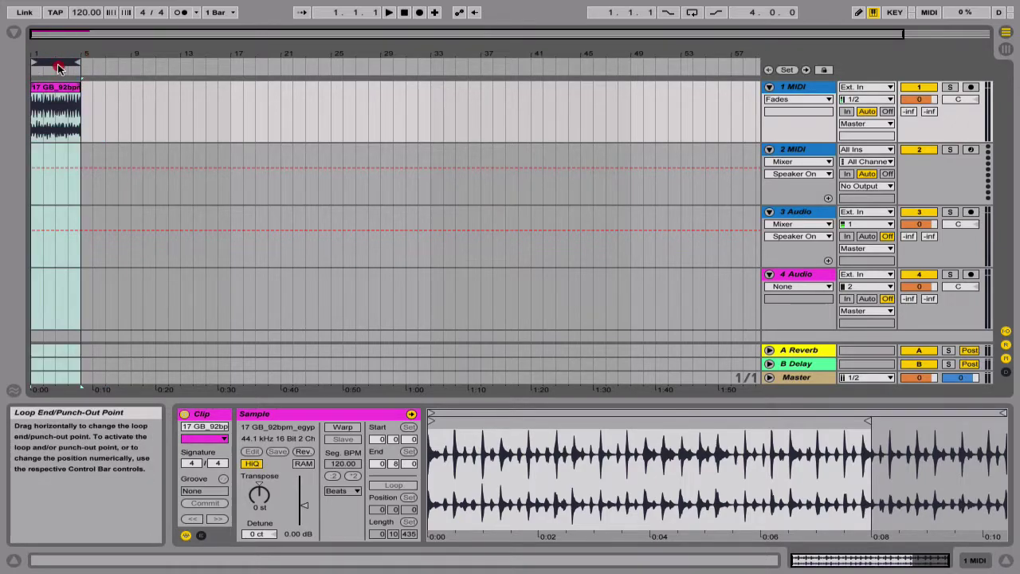
pyautogui.rightClick(58, 64)
pyautogui.click(70, 74)
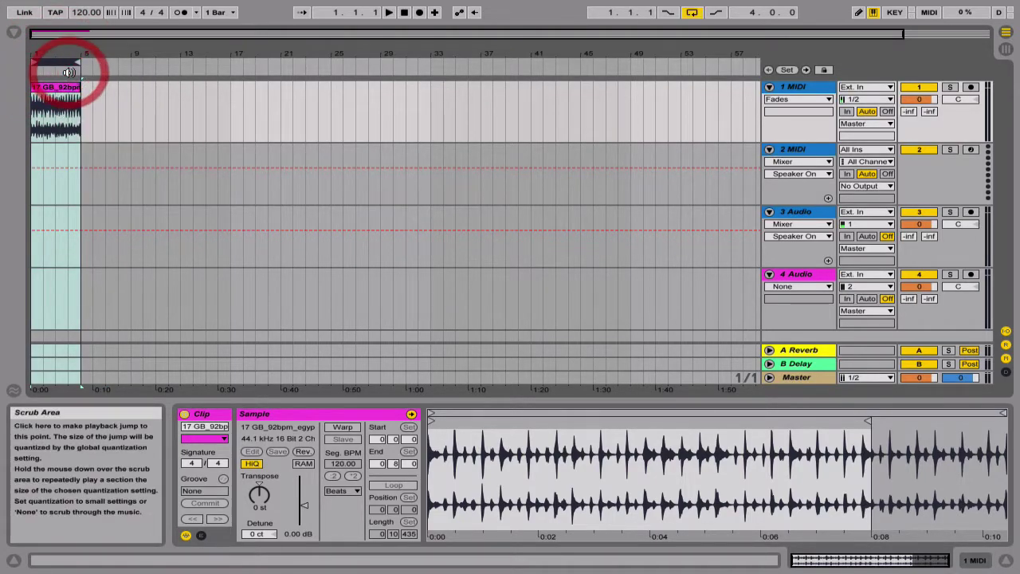
pyautogui.press('space')
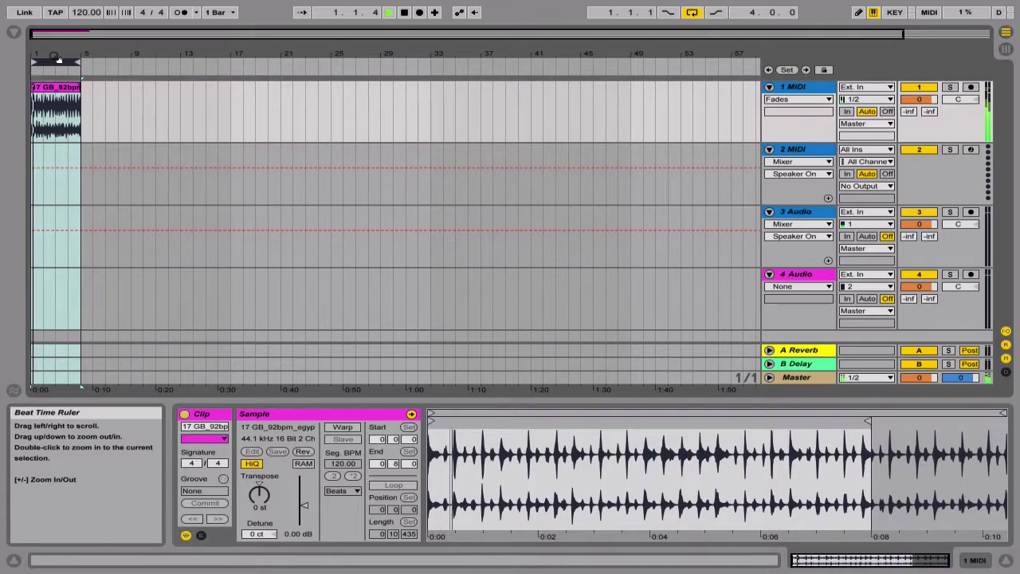
# Step: Duplicate the four-bar clip with Ctrl+D into seven copies and stretch the loop to bar 29
pyautogui.moveTo(62, 56); pyautogui.dragTo(62, 111)
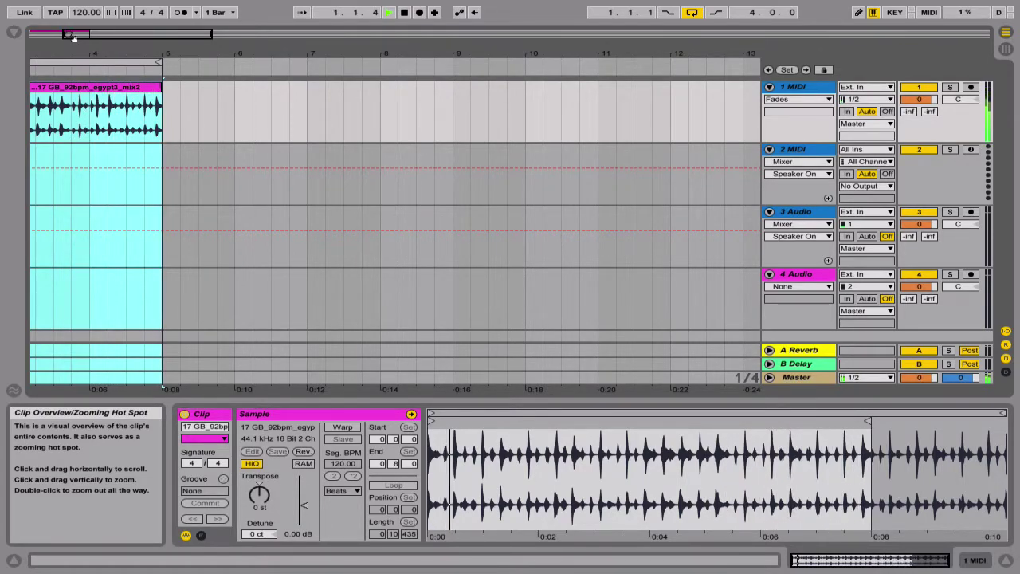
pyautogui.press('space')
pyautogui.moveTo(76, 34); pyautogui.dragTo(79, 37)
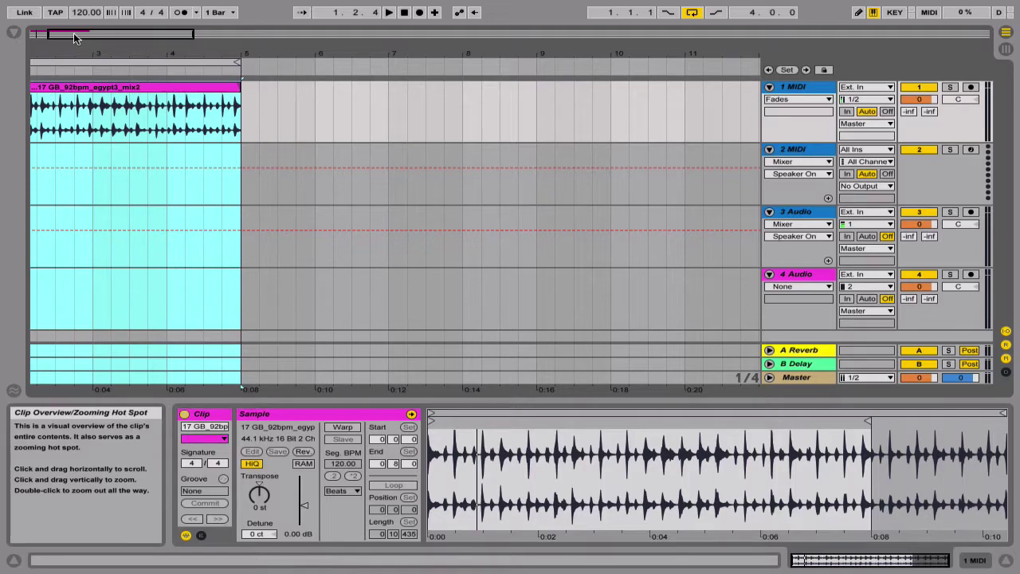
pyautogui.hotkey('ctrl', 'd')
pyautogui.hotkey('ctrl', 'd')
pyautogui.hotkey('ctrl', 'd')
pyautogui.hotkey('ctrl', 'd')
pyautogui.hotkey('ctrl', 'd')
pyautogui.hotkey('ctrl', 'd')
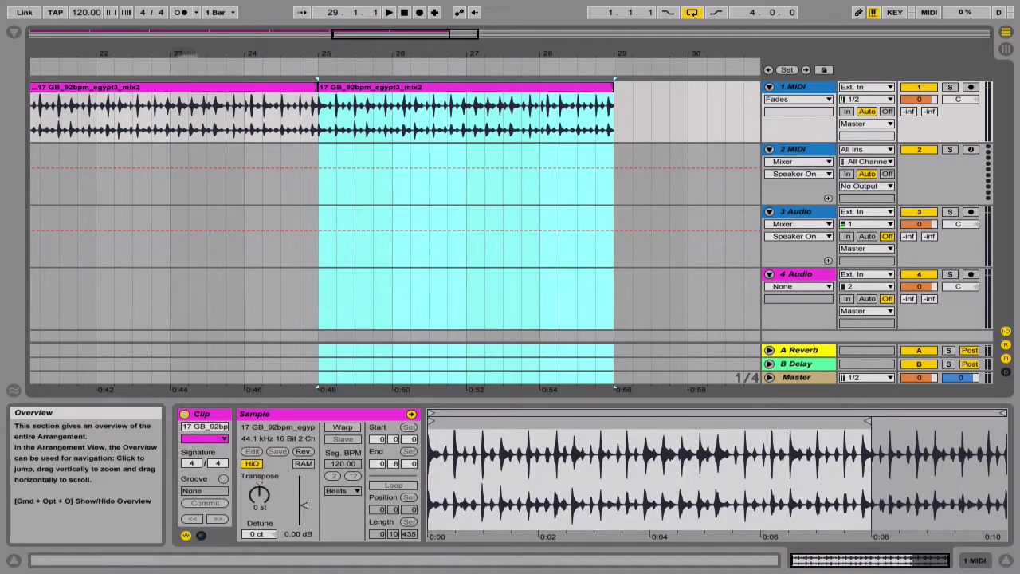
pyautogui.moveTo(353, 39); pyautogui.dragTo(358, 49)
pyautogui.doubleClick(358, 34)
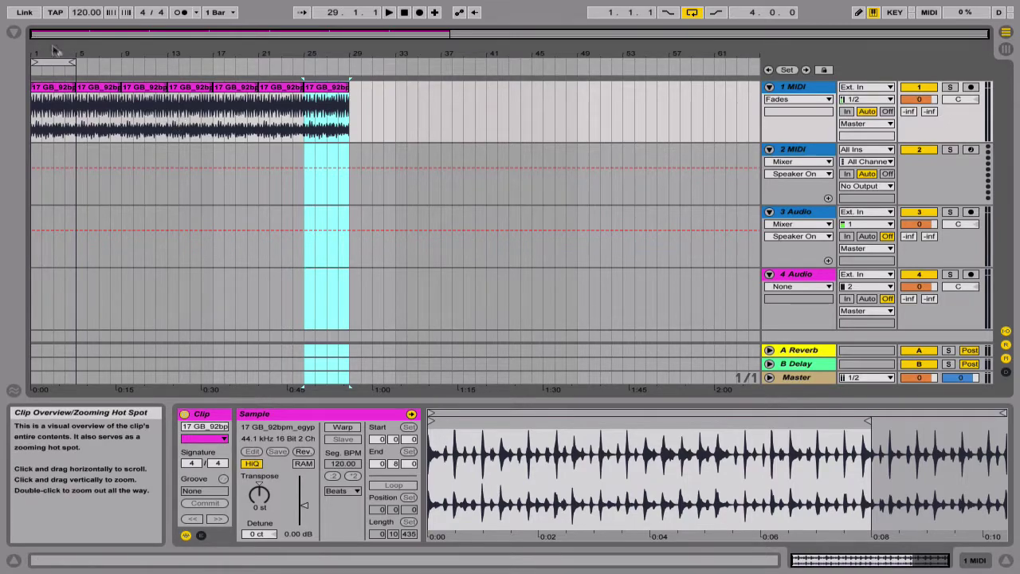
pyautogui.moveTo(73, 65)
pyautogui.mouseDown()
pyautogui.moveTo(245, 151)
pyautogui.moveTo(349, 161)
pyautogui.mouseUp()
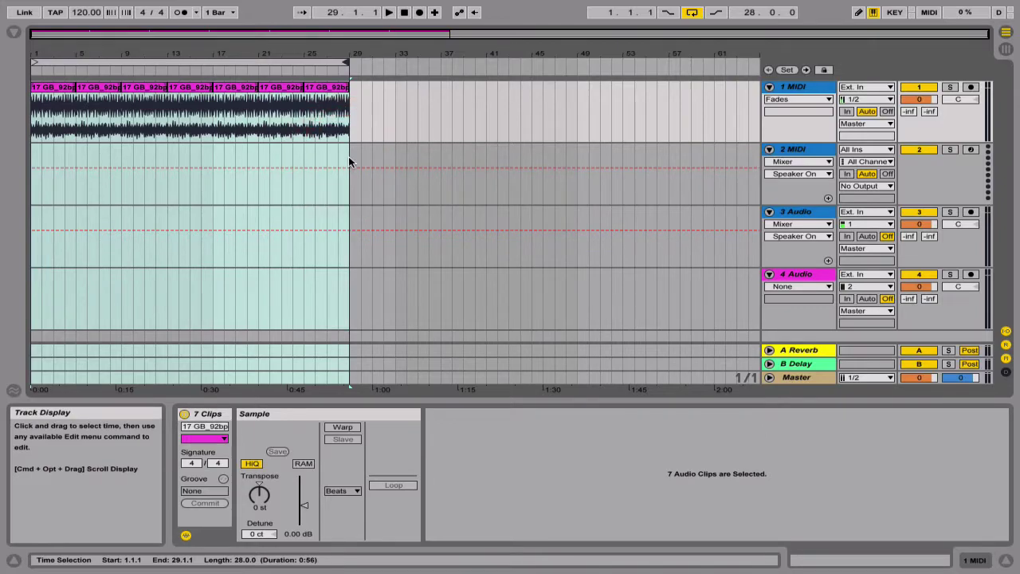
# Step: Consolidate the seven drum clips into one 28-bar clip running 1.1.1 to 29.1.1
pyautogui.rightClick(319, 121)
pyautogui.click(390, 203)
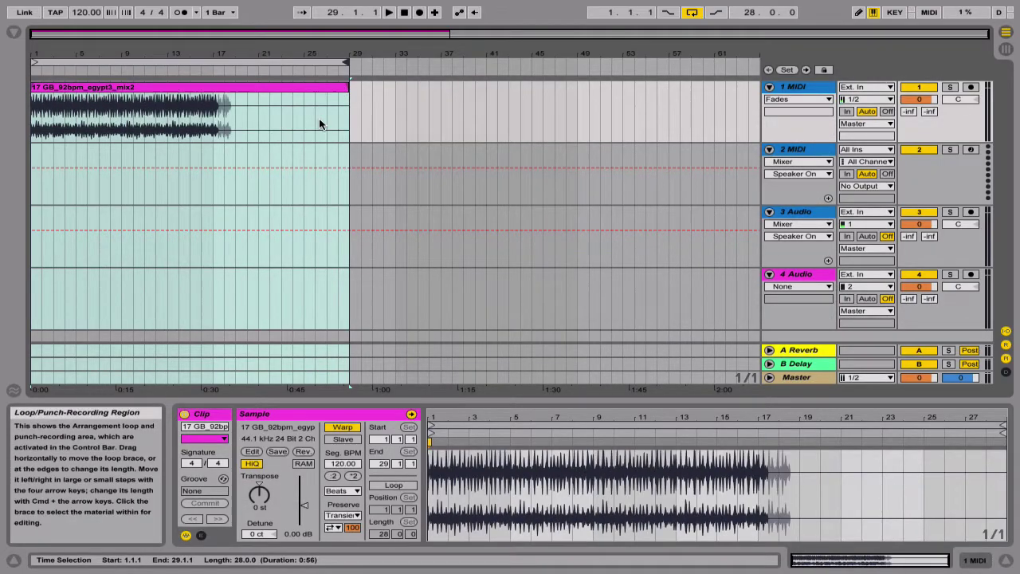
pyautogui.moveTo(200, 51)
pyautogui.mouseDown()
pyautogui.moveTo(201, 111)
pyautogui.moveTo(203, 53)
pyautogui.mouseUp()
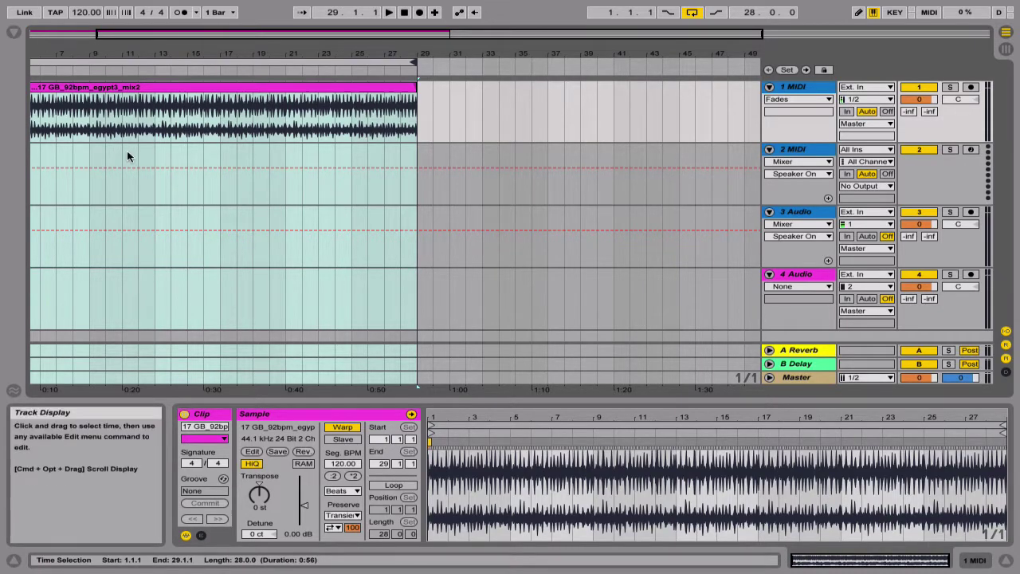
# Step: Drop EQ Eight from Audio Effects into track 1's device chain and start playback
pyautogui.click(14, 31)
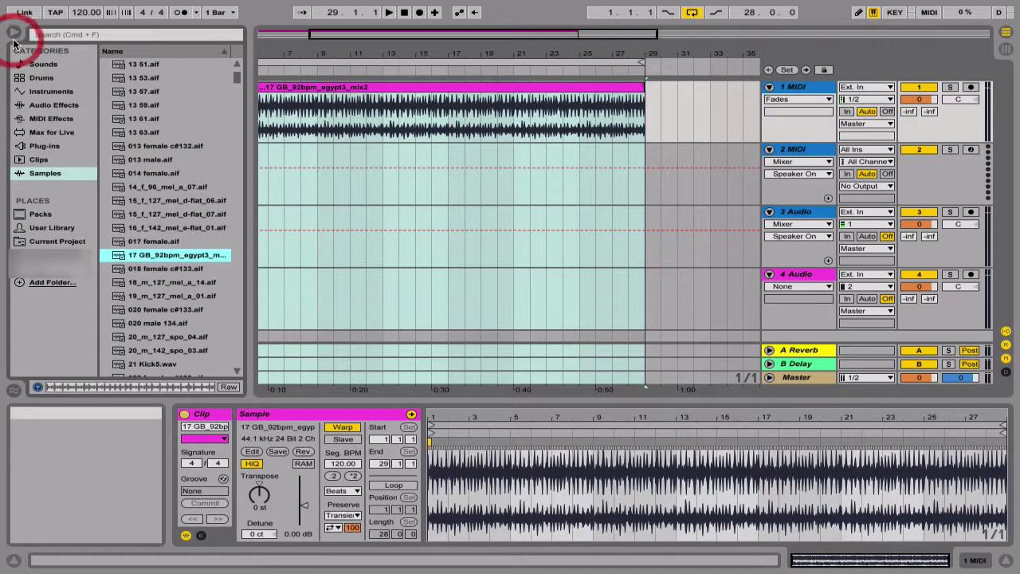
pyautogui.click(54, 105)
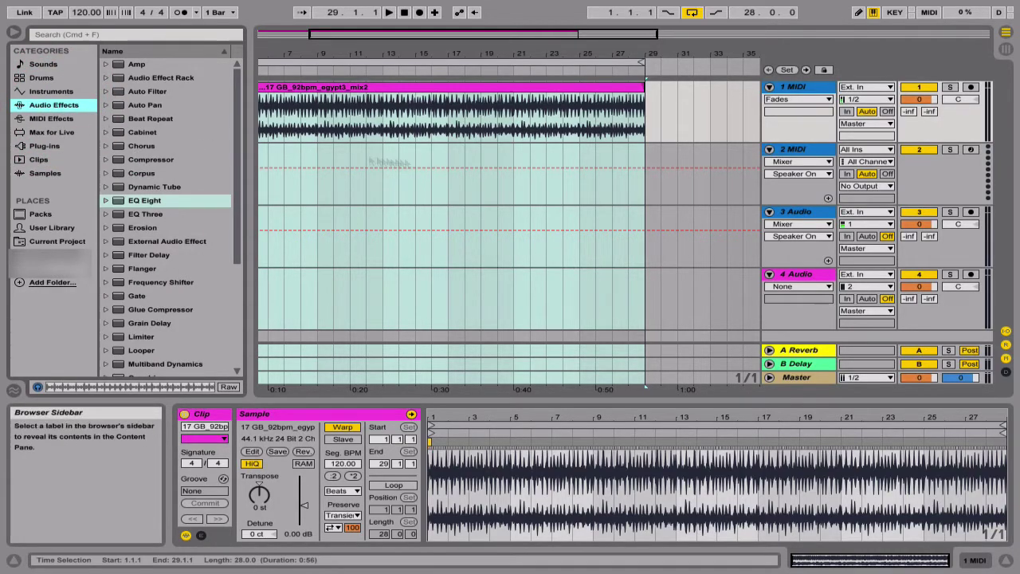
pyautogui.doubleClick(793, 87)
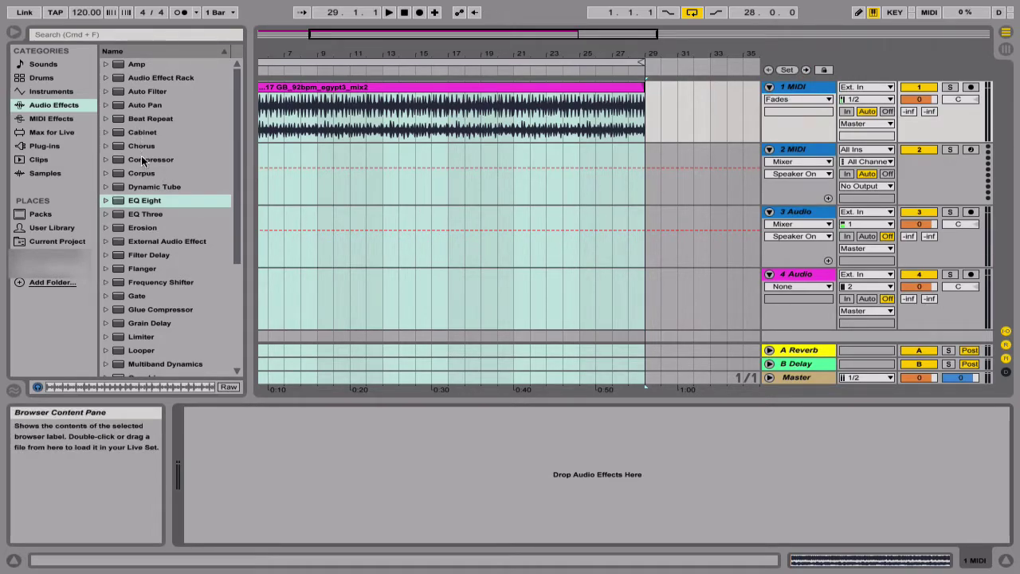
pyautogui.moveTo(149, 201); pyautogui.dragTo(245, 503)
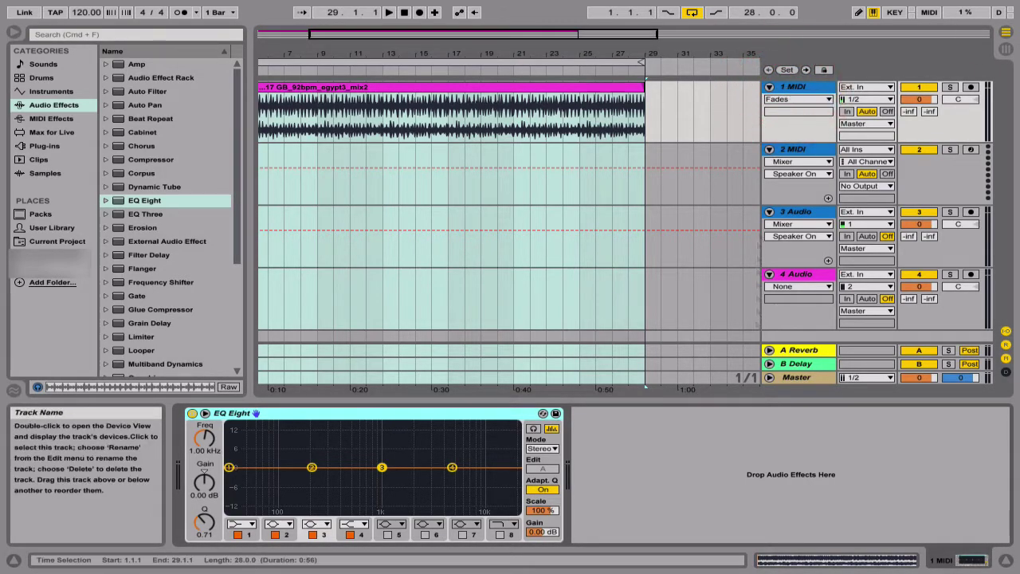
pyautogui.click(775, 472)
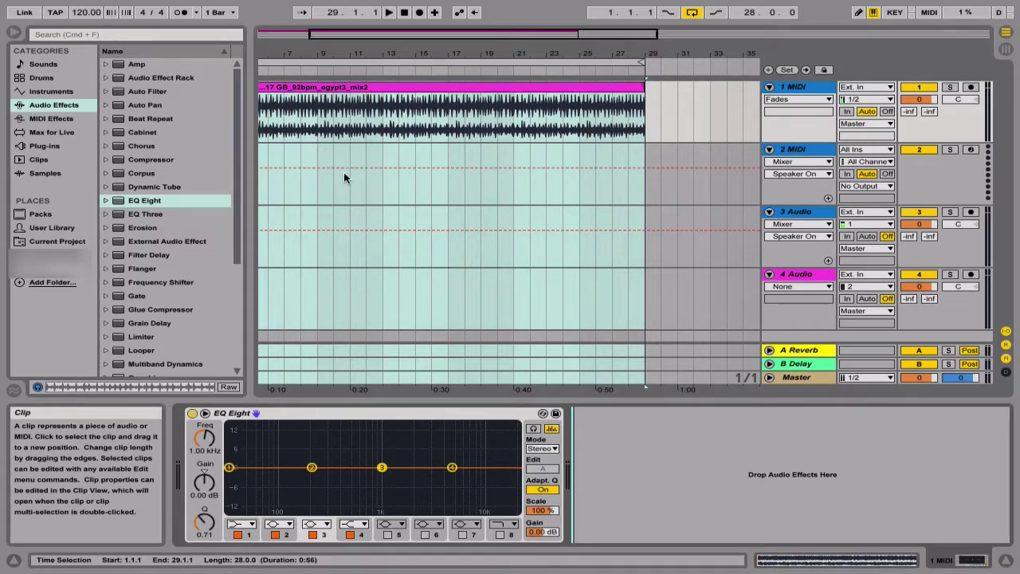
pyautogui.press('space')
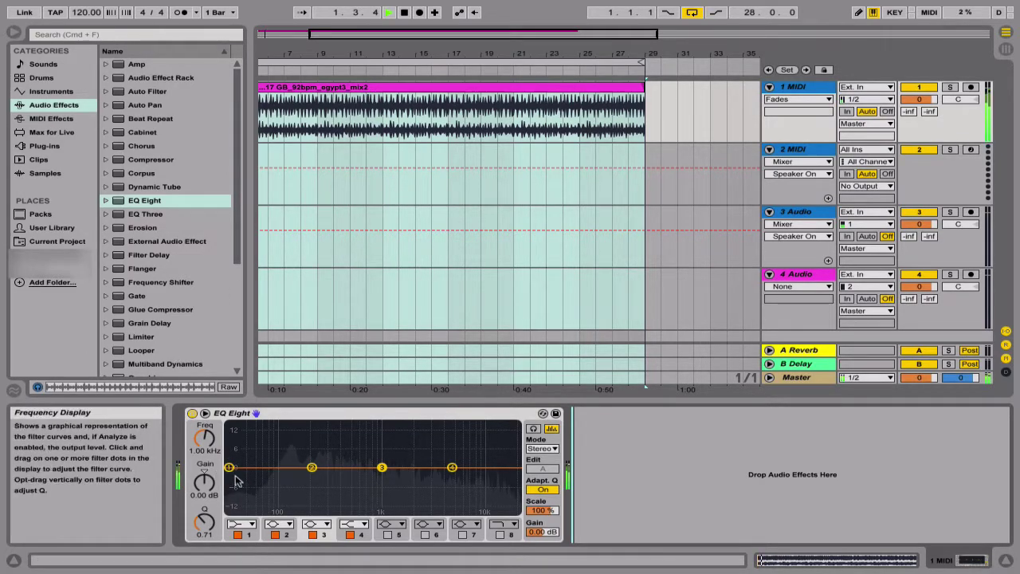
# Step: Drag EQ Eight band 1 to 30.0 Hz and -10.0 dB as a low cut
pyautogui.moveTo(233, 468); pyautogui.dragTo(228, 498)
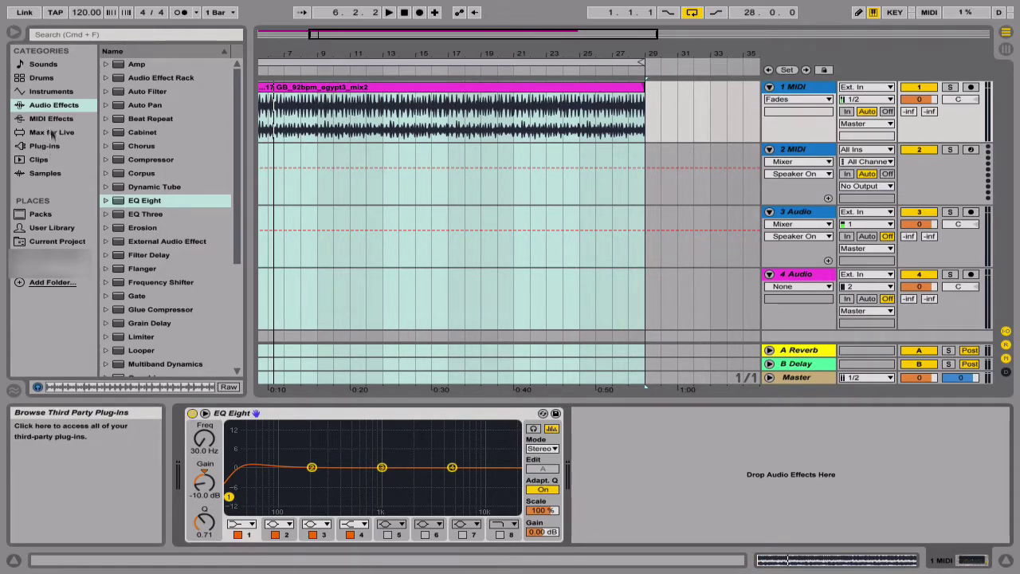
# Step: Drag Sampler from Instruments onto the 2 MIDI track, making it 2 Sampler
pyautogui.click(51, 91)
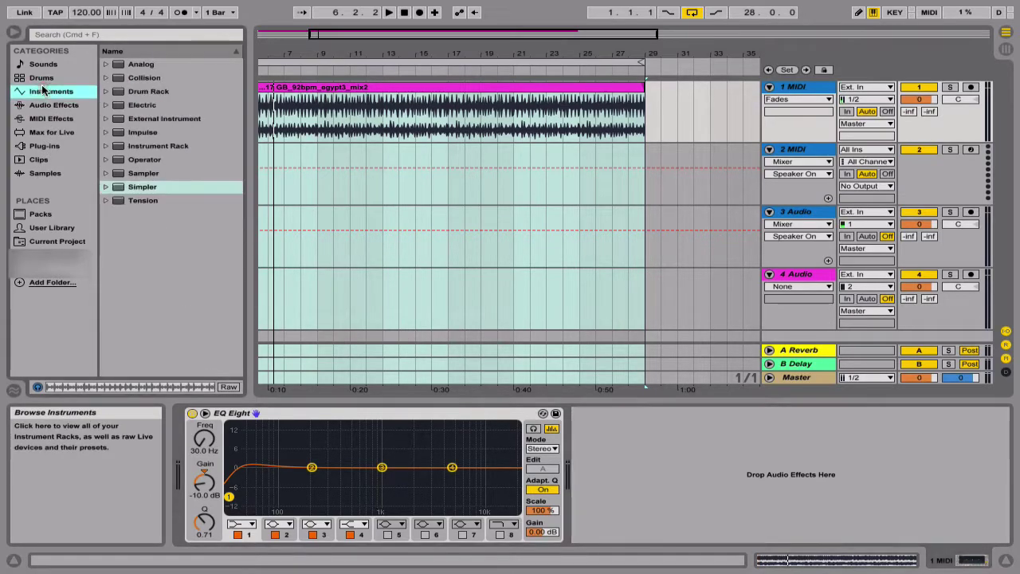
pyautogui.click(145, 175)
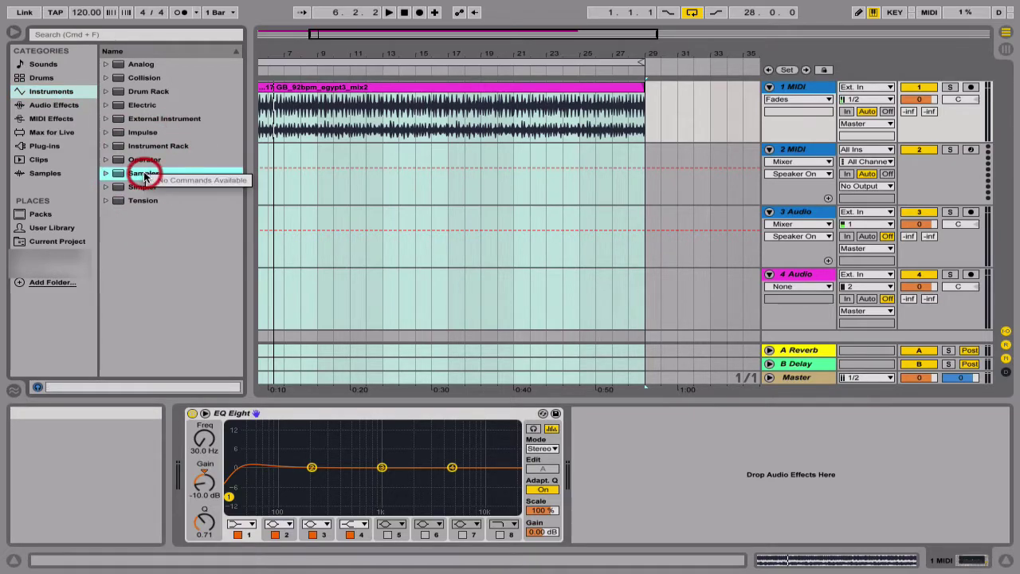
pyautogui.hscroll(3, 689, 310)
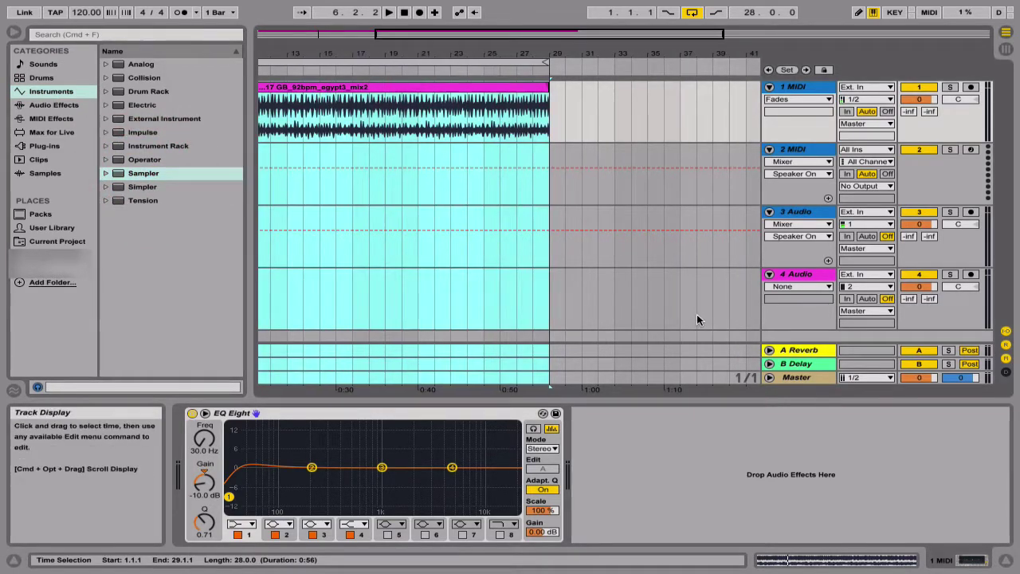
pyautogui.hscroll(-6, 696, 314)
pyautogui.moveTo(140, 173); pyautogui.dragTo(787, 155)
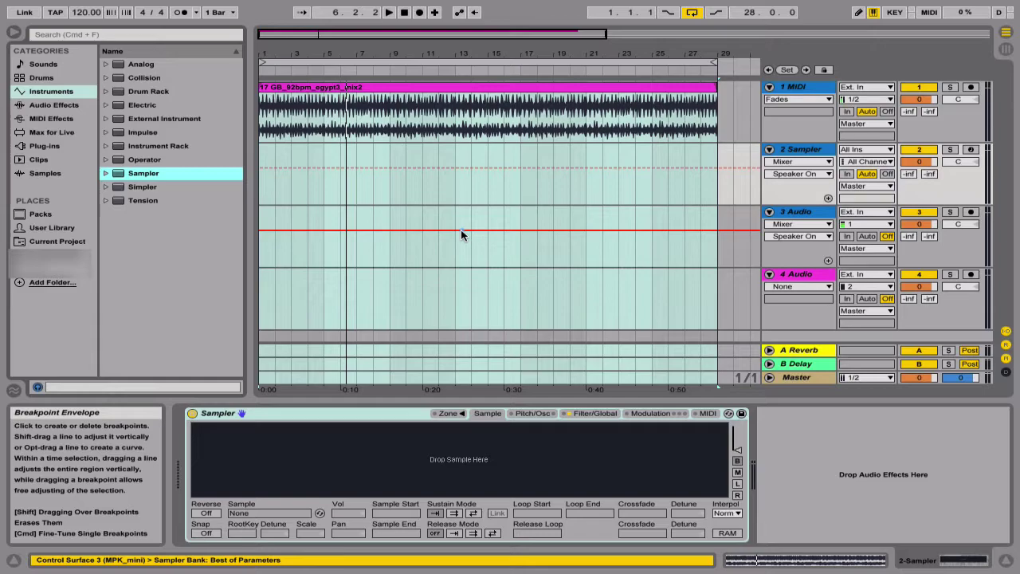
pyautogui.click(338, 93)
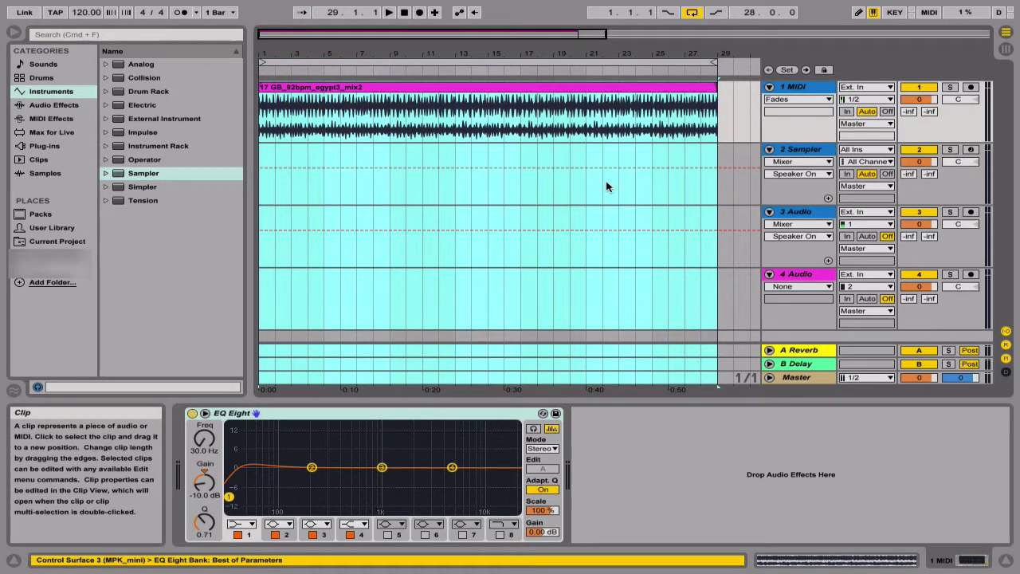
# Step: Drop the 17 GB_92bpm_egypt3_mix2 clip into track 2's Sampler and check its Zone editor
pyautogui.click(792, 149)
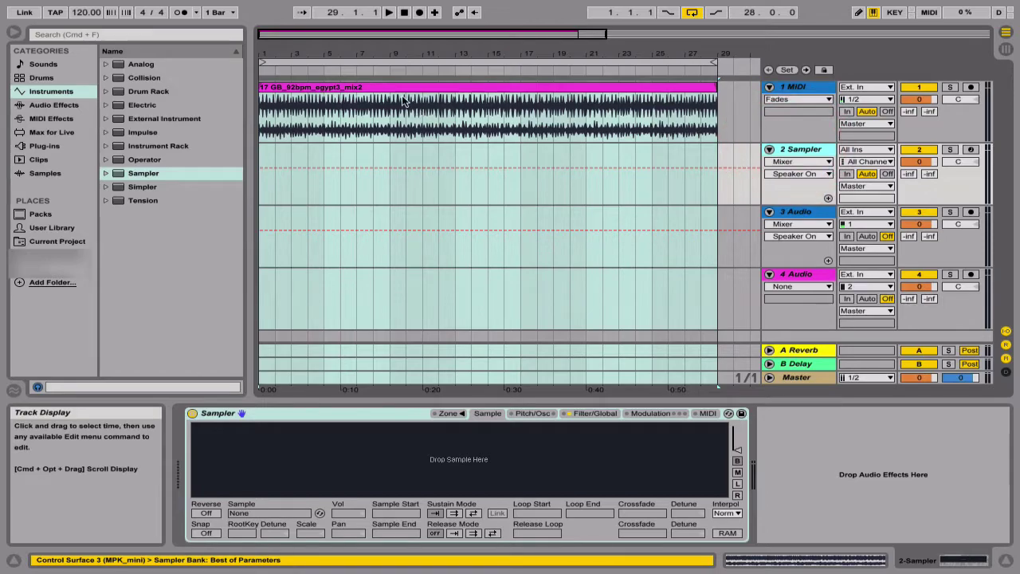
pyautogui.moveTo(401, 89); pyautogui.dragTo(312, 459)
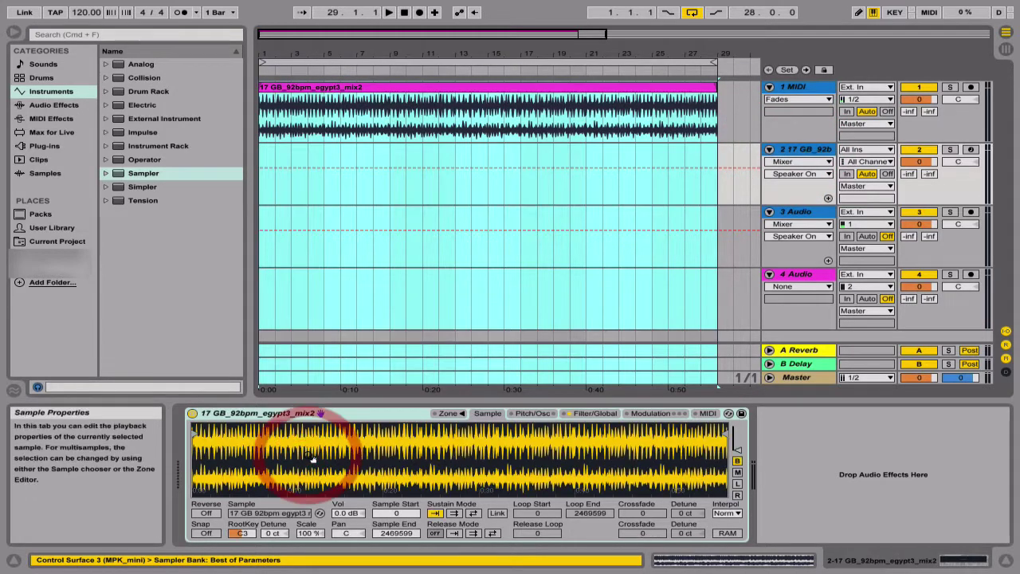
pyautogui.moveTo(145, 570)
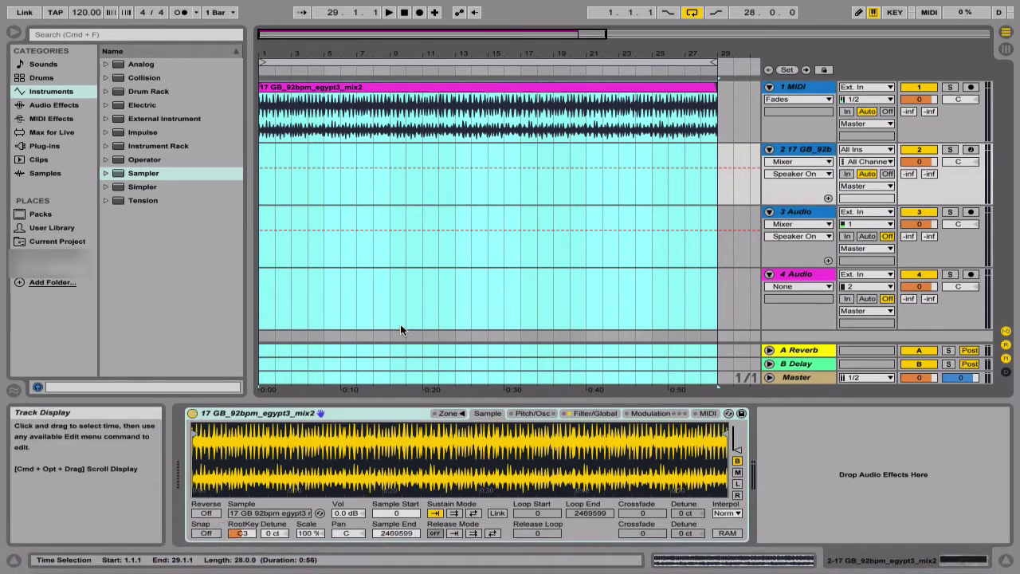
pyautogui.click(452, 413)
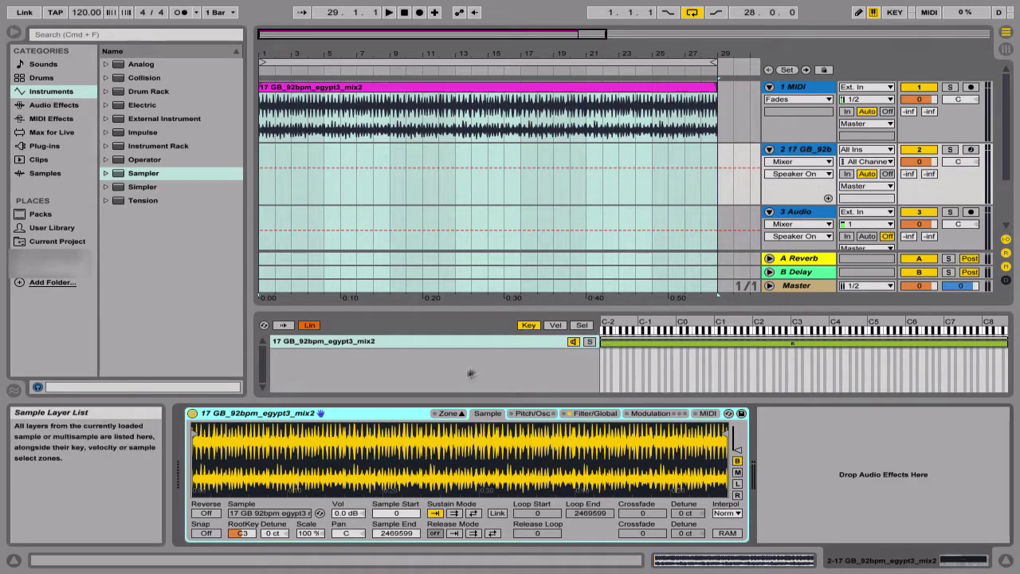
pyautogui.click(454, 414)
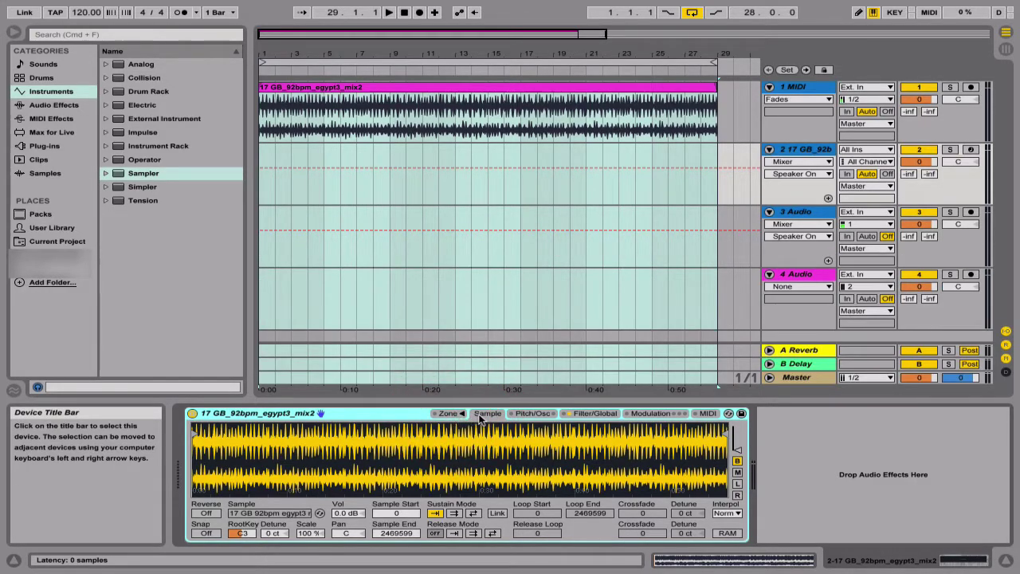
# Step: Turn on Sampler's modulation oscillator and reshape its envelope's decay, sustain and release
pyautogui.click(533, 413)
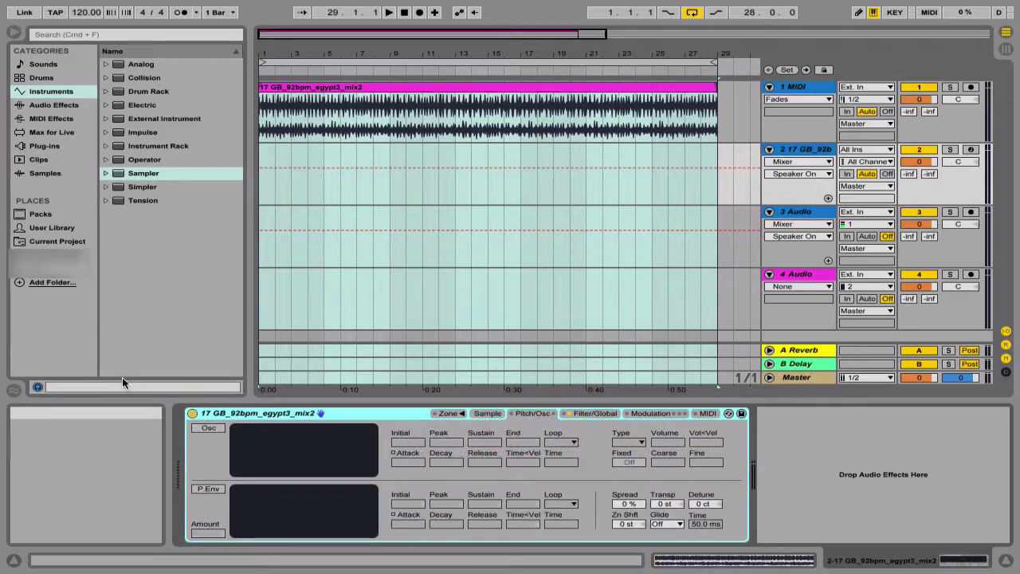
pyautogui.click(207, 428)
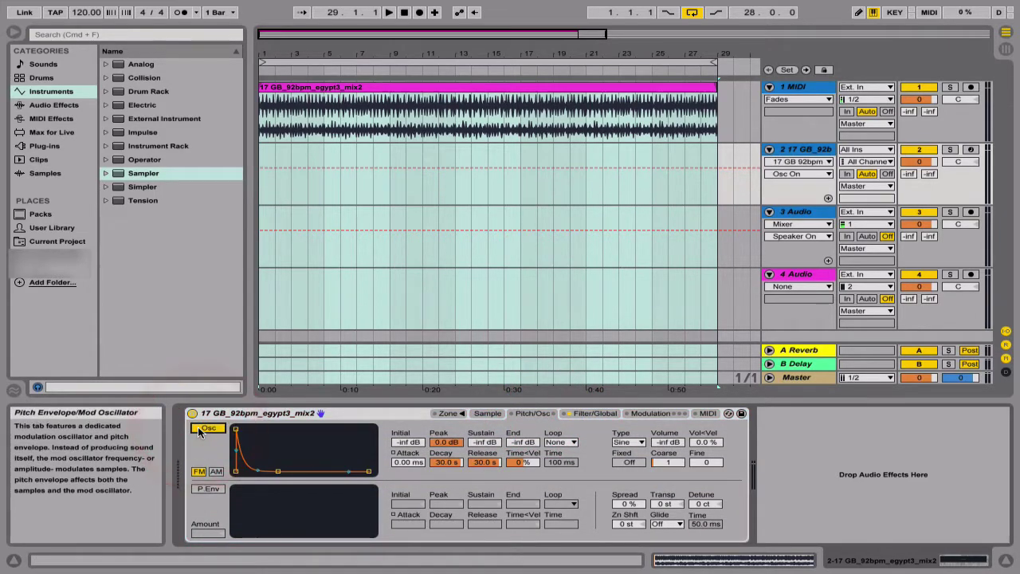
pyautogui.moveTo(259, 475); pyautogui.dragTo(259, 436)
pyautogui.click(317, 472)
pyautogui.click(326, 464)
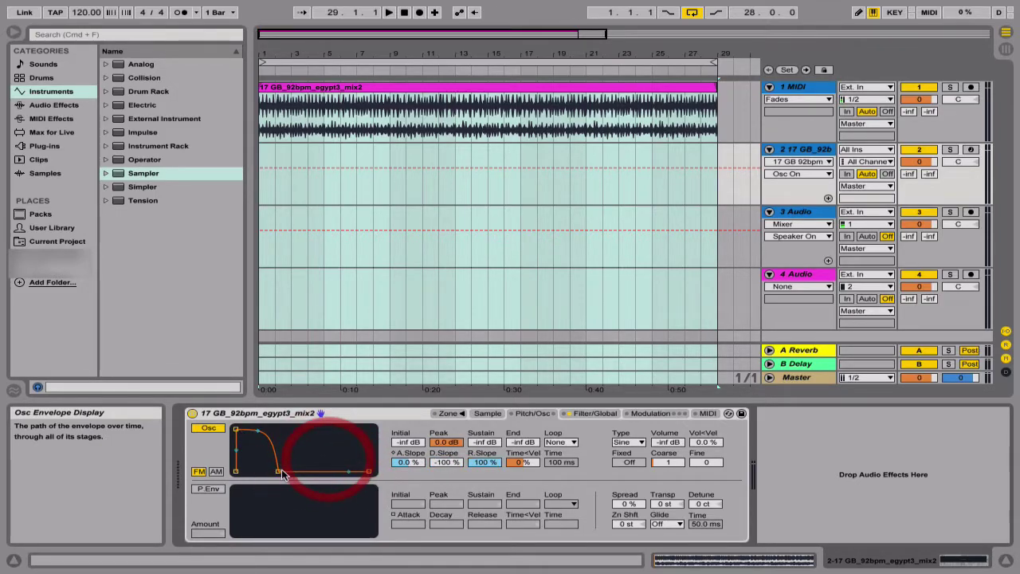
pyautogui.moveTo(278, 471); pyautogui.dragTo(281, 429)
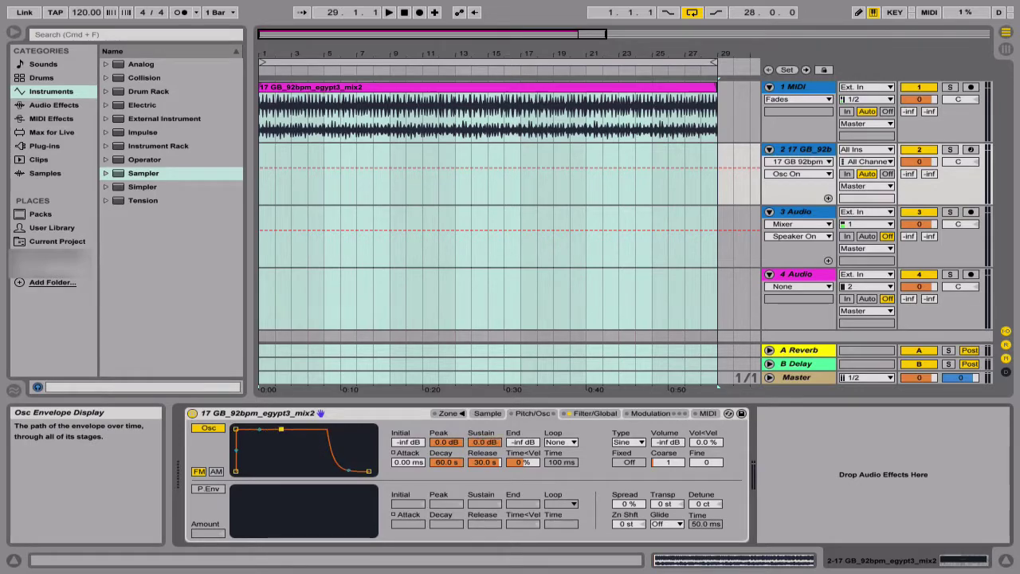
pyautogui.moveTo(368, 470); pyautogui.dragTo(335, 470)
pyautogui.press('space')
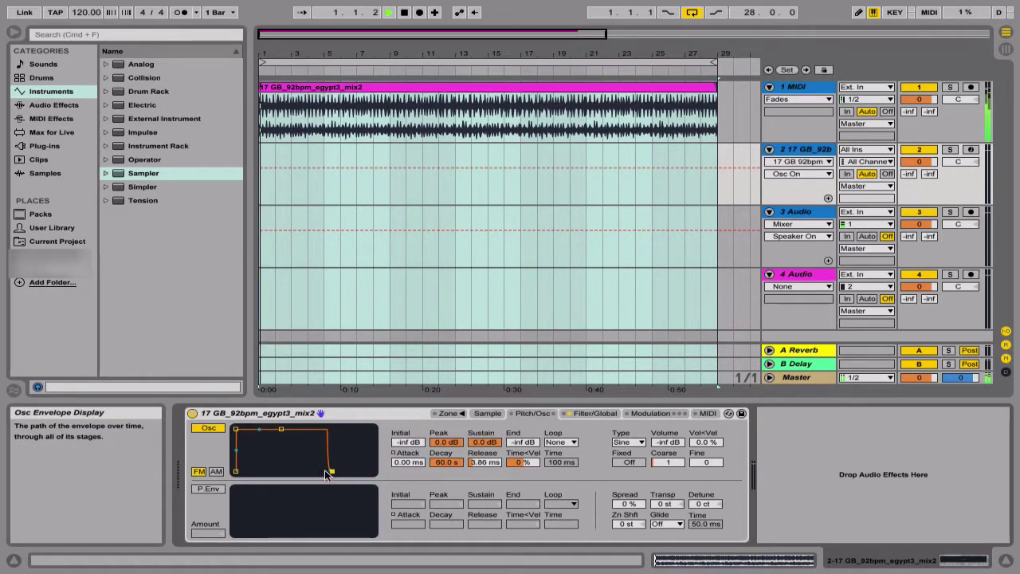
pyautogui.moveTo(284, 432); pyautogui.dragTo(269, 470)
# Step: Set the oscillator to a Sw D wave in AM mode, and enable P.Env with 100% sustain
pyautogui.click(637, 443)
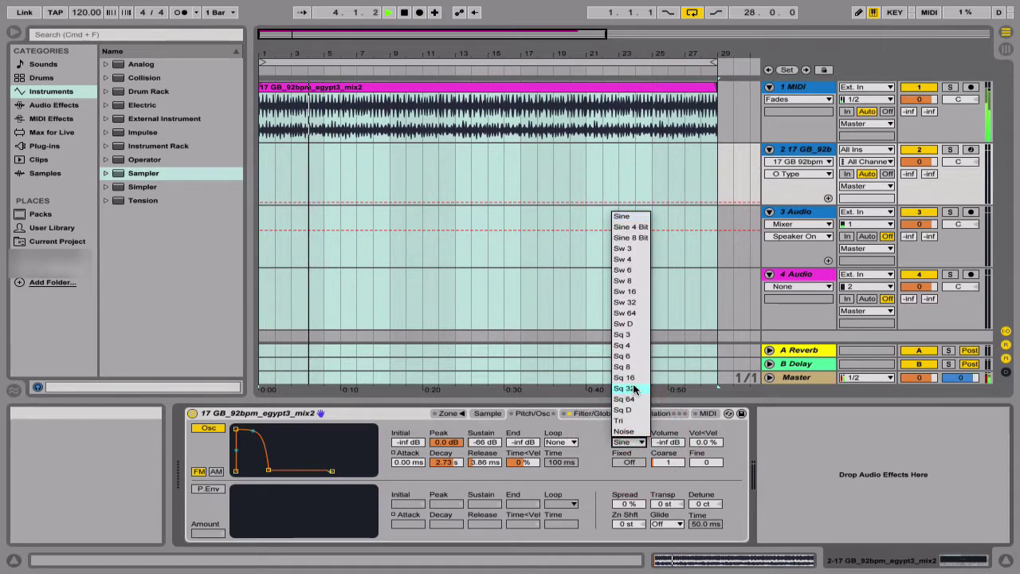
pyautogui.click(623, 323)
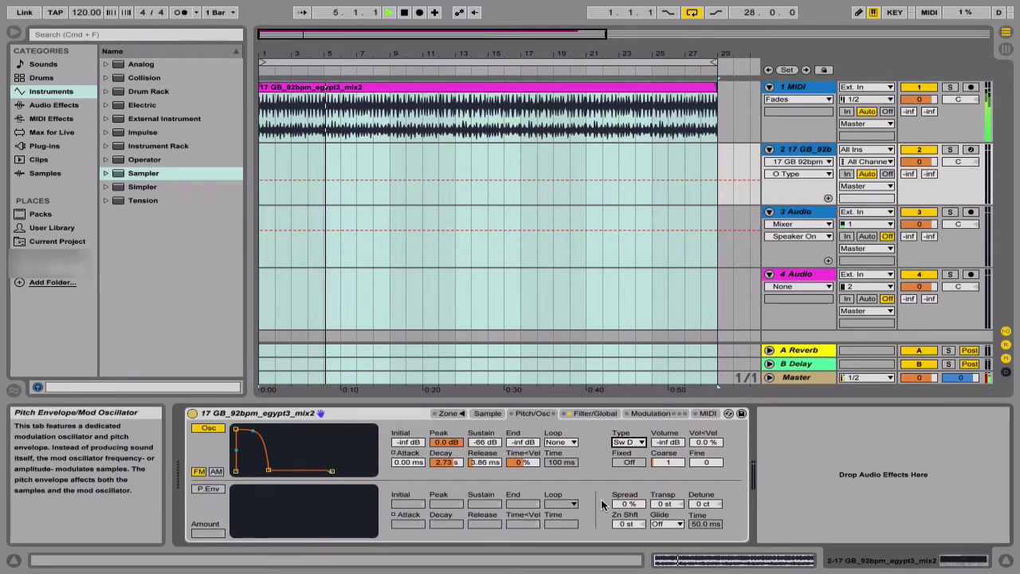
pyautogui.click(215, 471)
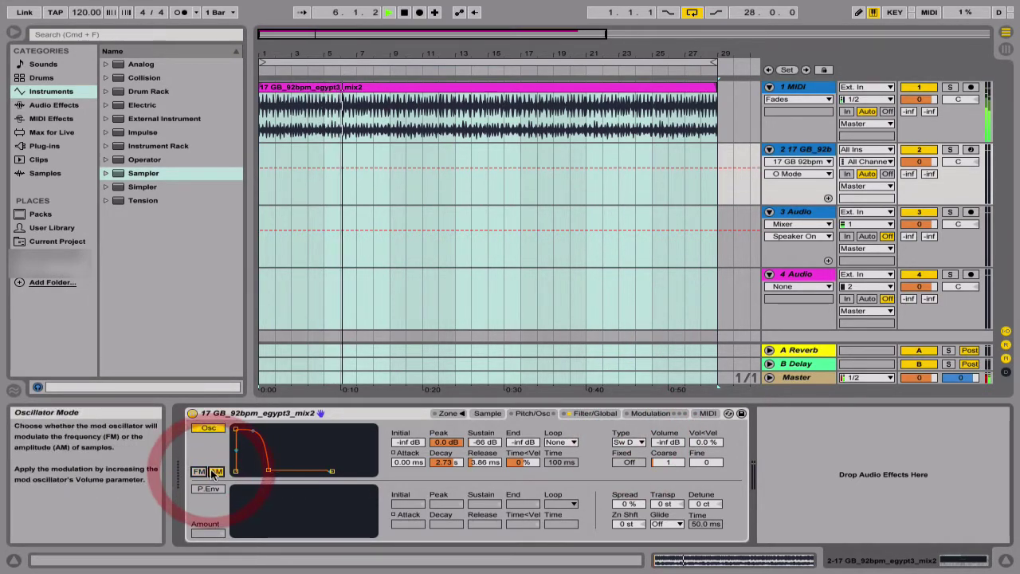
pyautogui.moveTo(407, 442); pyautogui.dragTo(407, 414)
pyautogui.moveTo(263, 443); pyautogui.dragTo(281, 429)
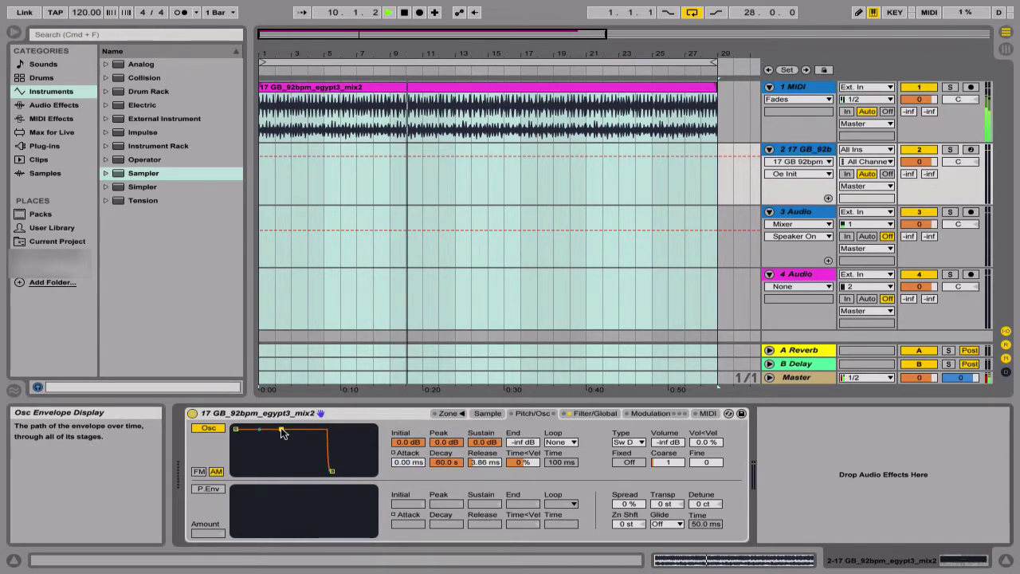
pyautogui.click(209, 488)
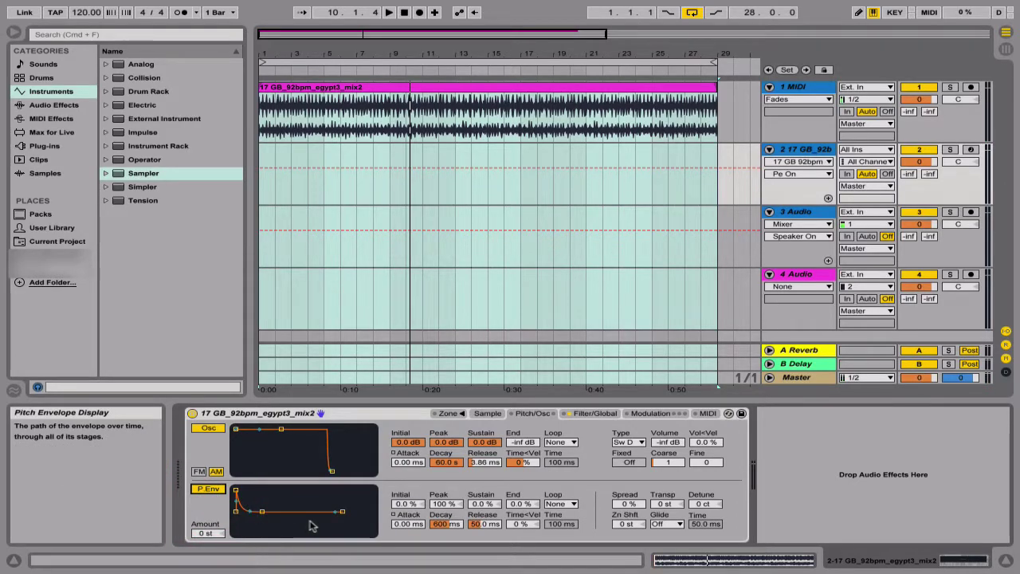
pyautogui.moveTo(271, 512); pyautogui.dragTo(283, 494)
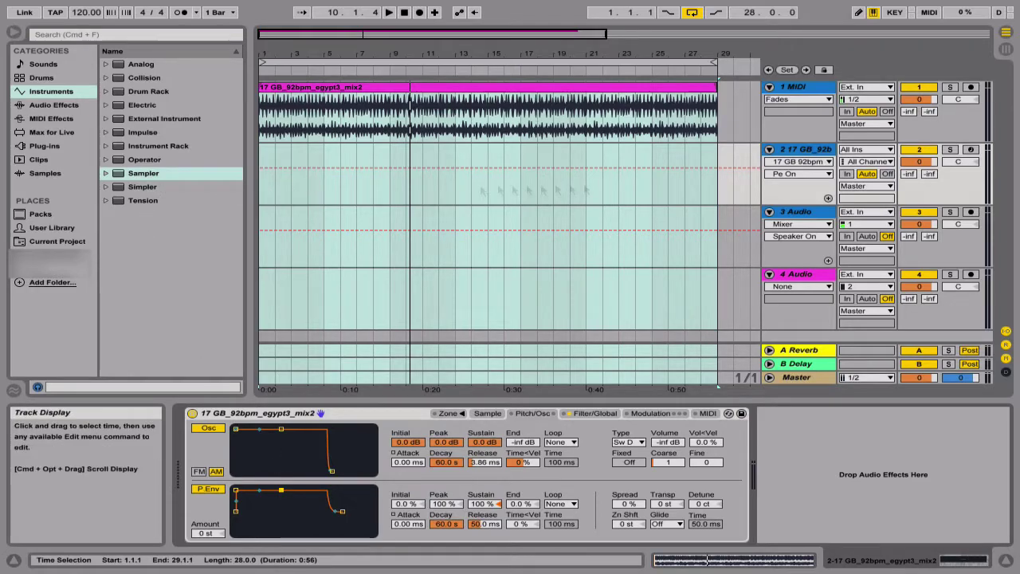
# Step: Insert a new MIDI track from the Create menu
pyautogui.moveTo(205, 6)
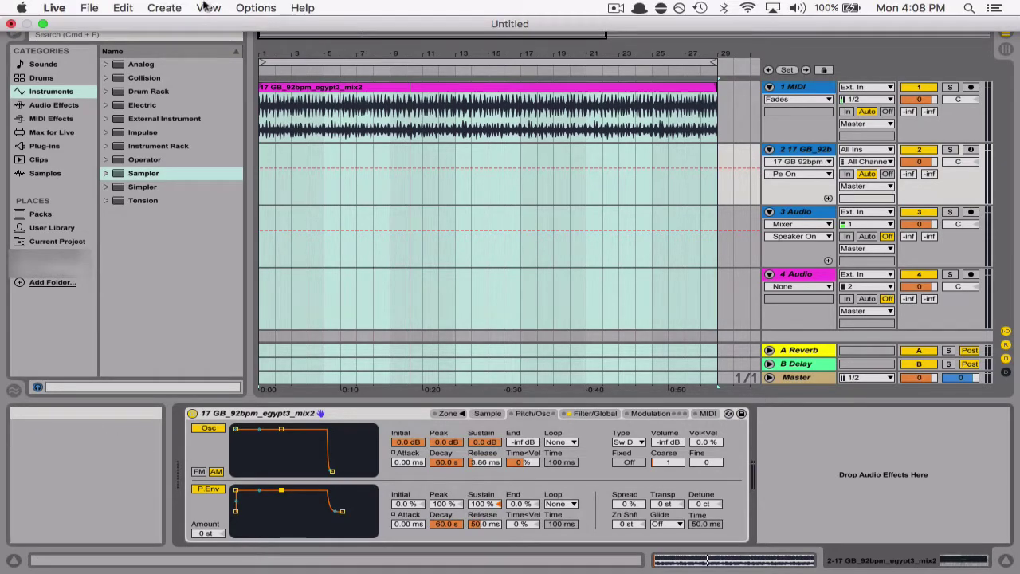
pyautogui.click(121, 8)
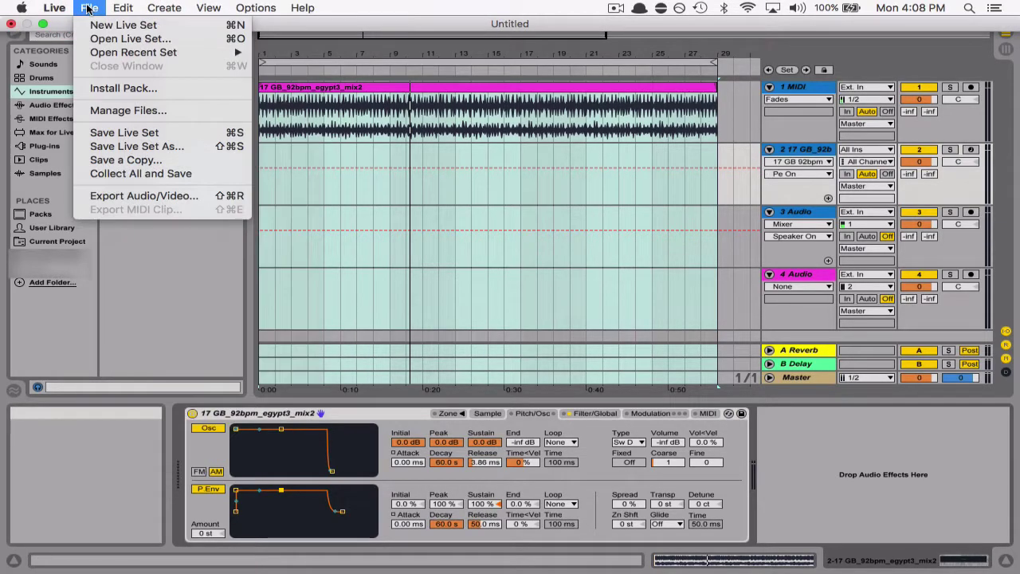
pyautogui.moveTo(164, 8)
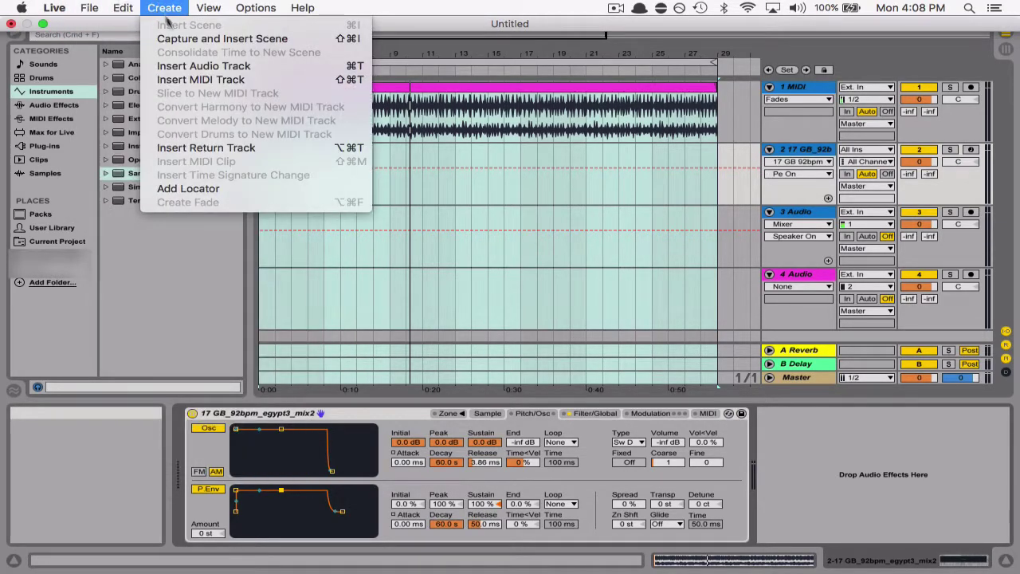
pyautogui.click(183, 80)
# Step: Load Simpler onto the new MIDI track and drop the drum loop clip into it
pyautogui.click(132, 188)
pyautogui.moveTo(132, 188); pyautogui.dragTo(793, 211)
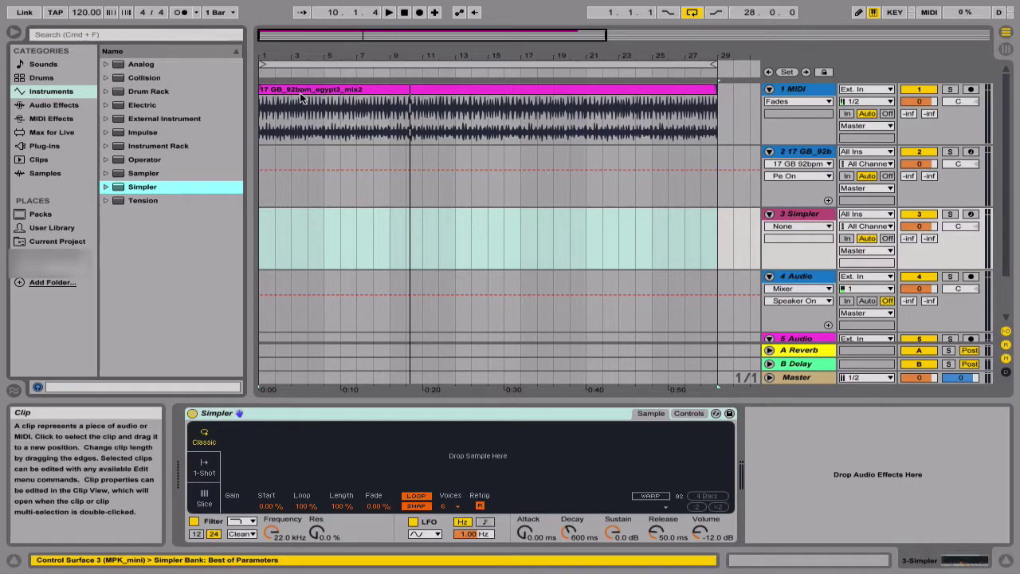
pyautogui.moveTo(302, 91); pyautogui.dragTo(268, 437)
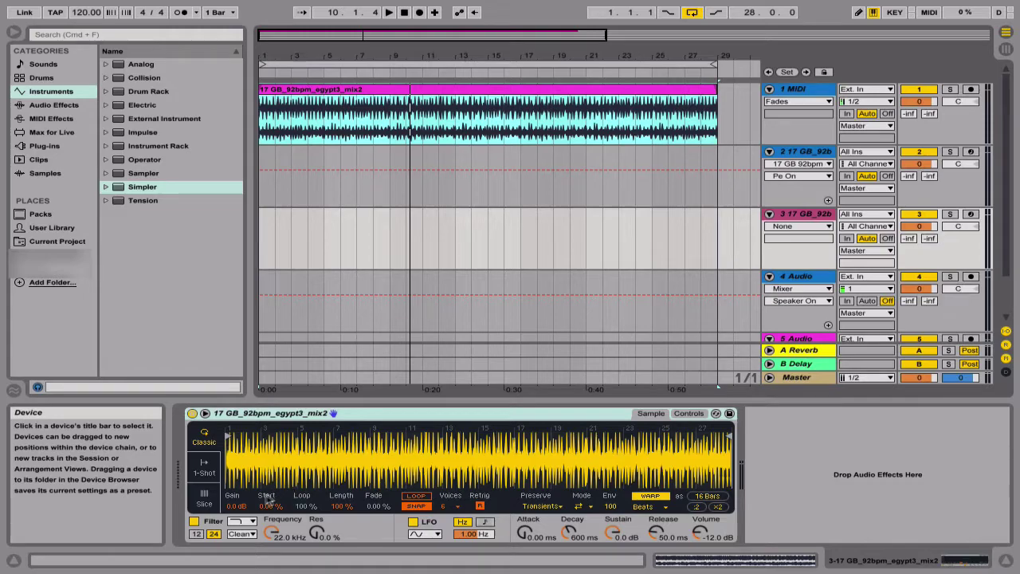
# Step: Switch Simpler to Slice mode with Slice By set to Region
pyautogui.click(203, 494)
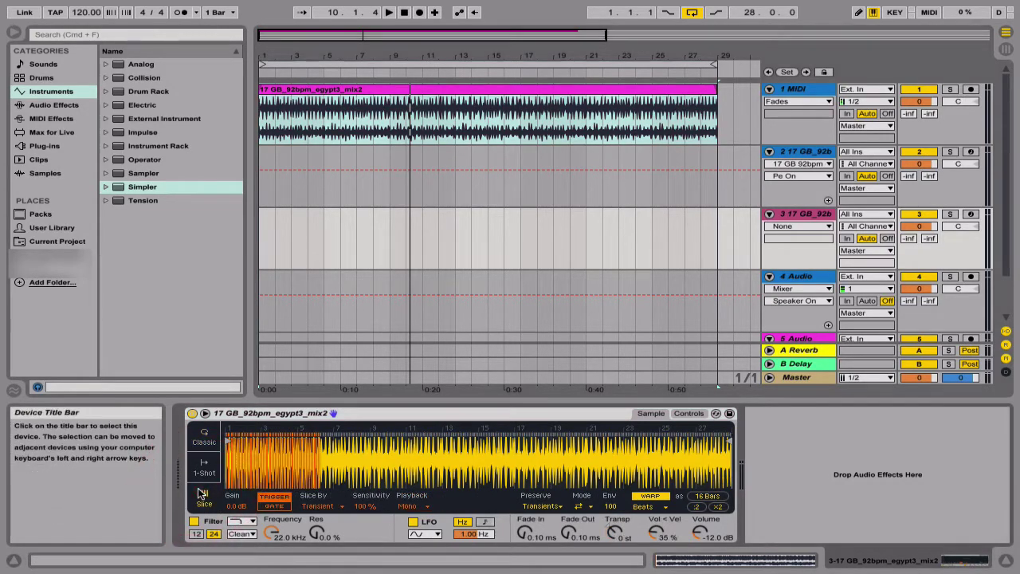
pyautogui.click(316, 507)
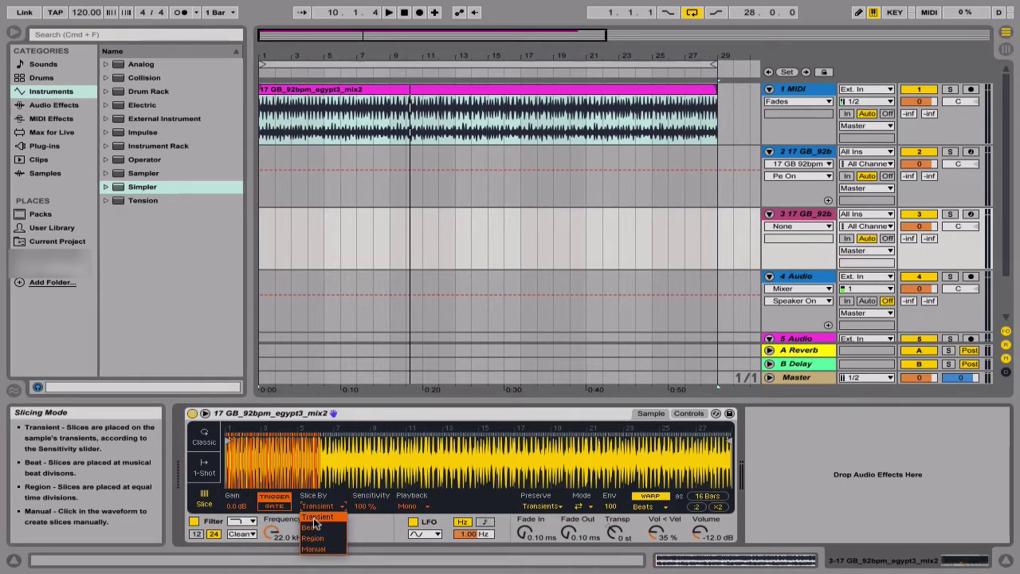
pyautogui.click(313, 538)
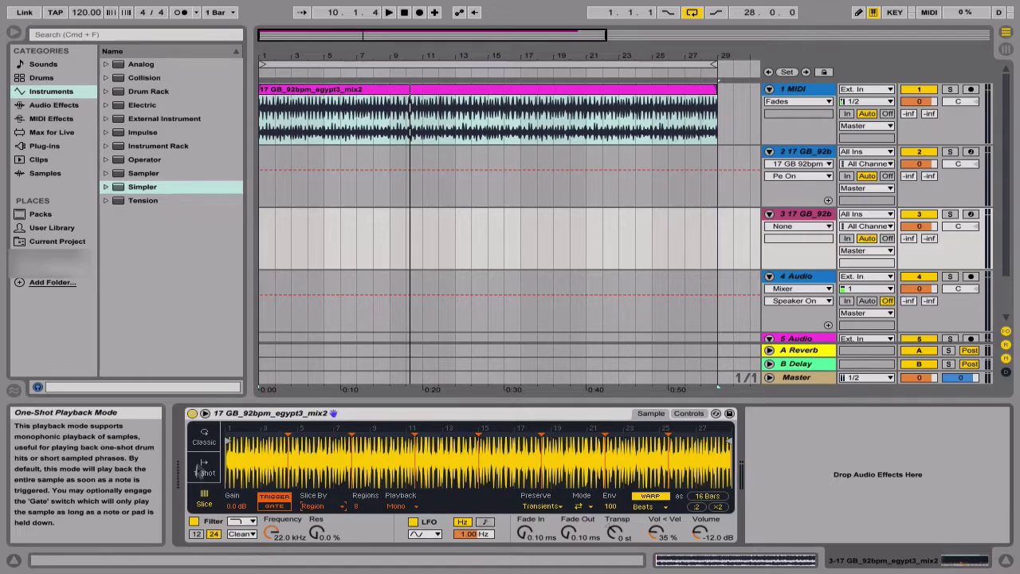
pyautogui.click(299, 90)
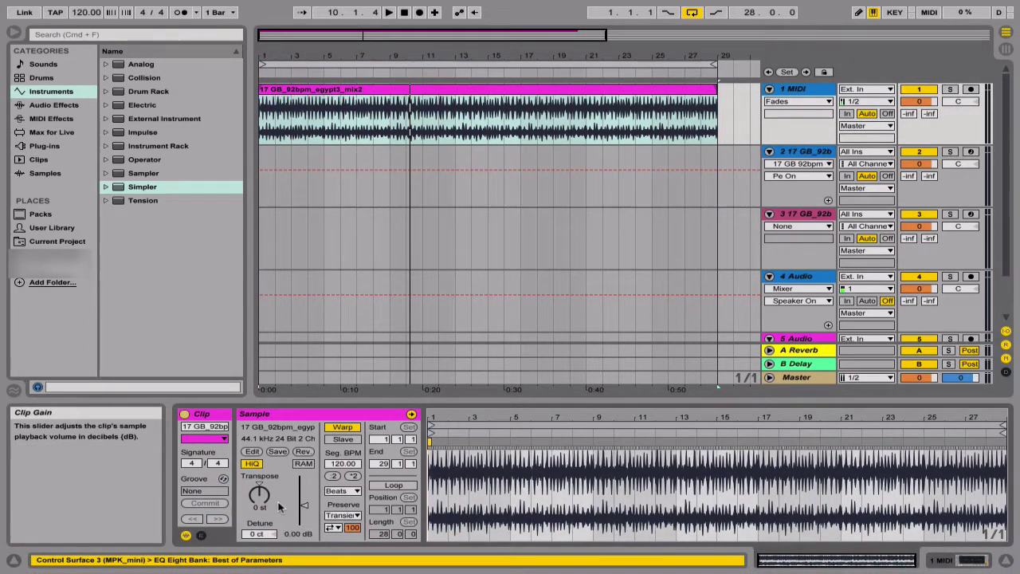
# Step: Start playback of the track 1 drum loop, now transposed up 6 semitones
pyautogui.press('space')
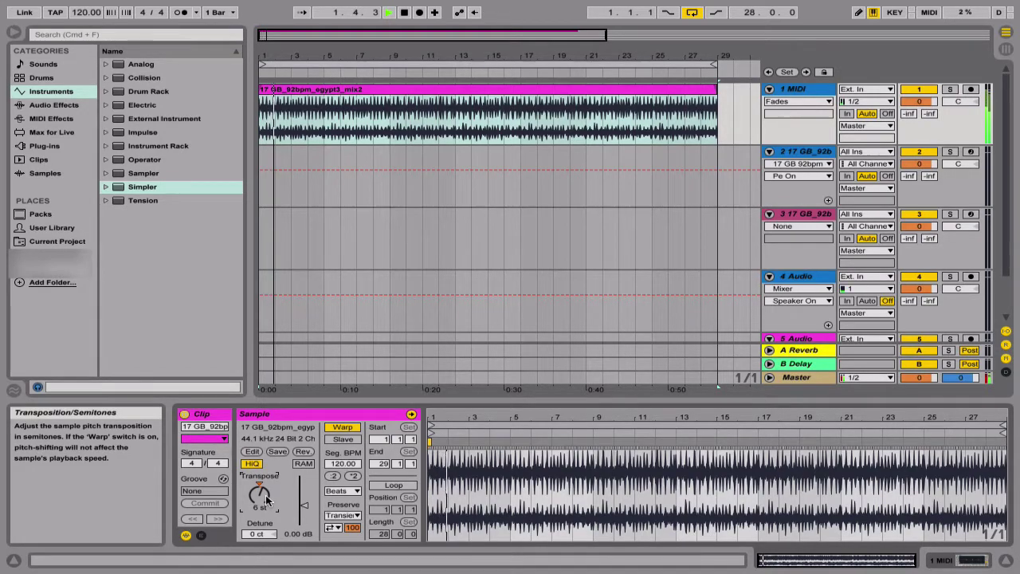